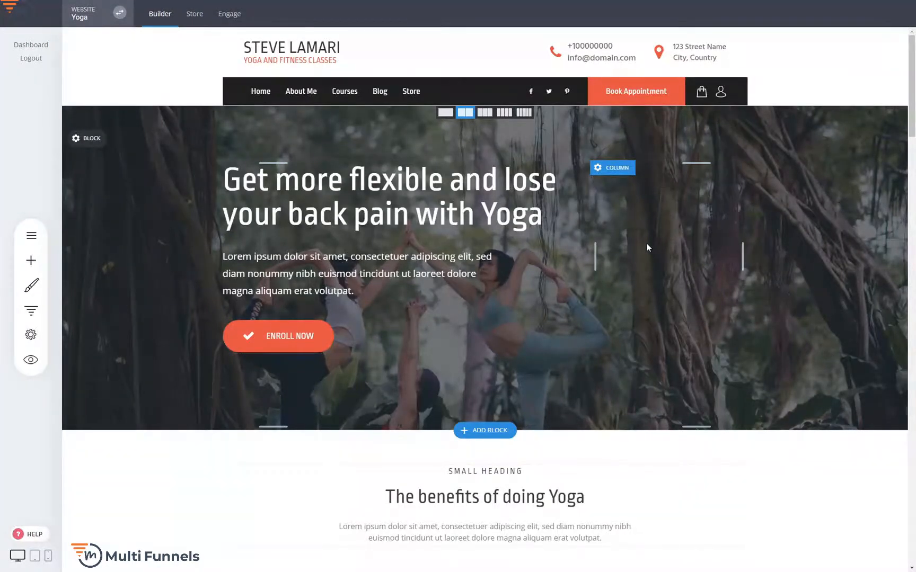
Step: Look over the yoga homepage from the hero banner through the benefits section to the image-and-text section
scroll(647, 248, down, 9)
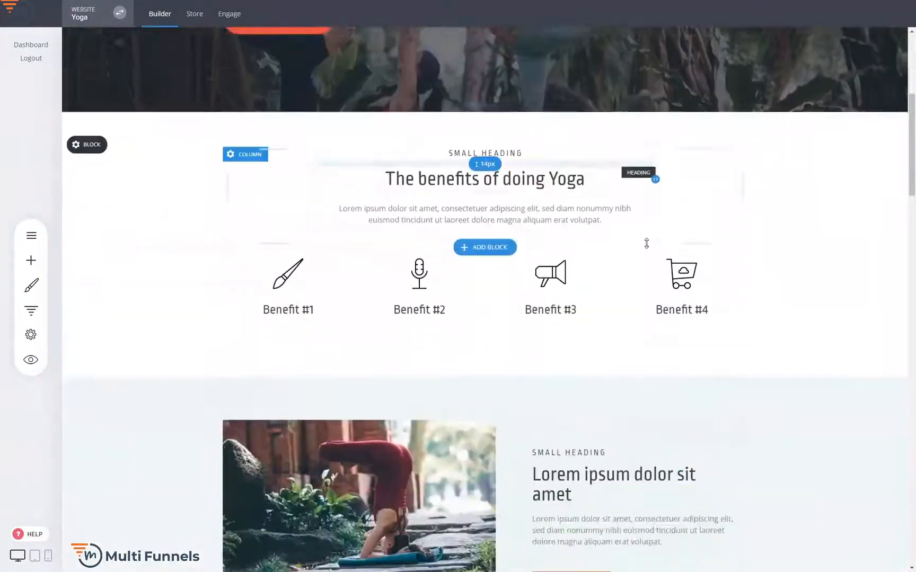
scroll(721, 256, up, 5)
scroll(725, 256, up, 4)
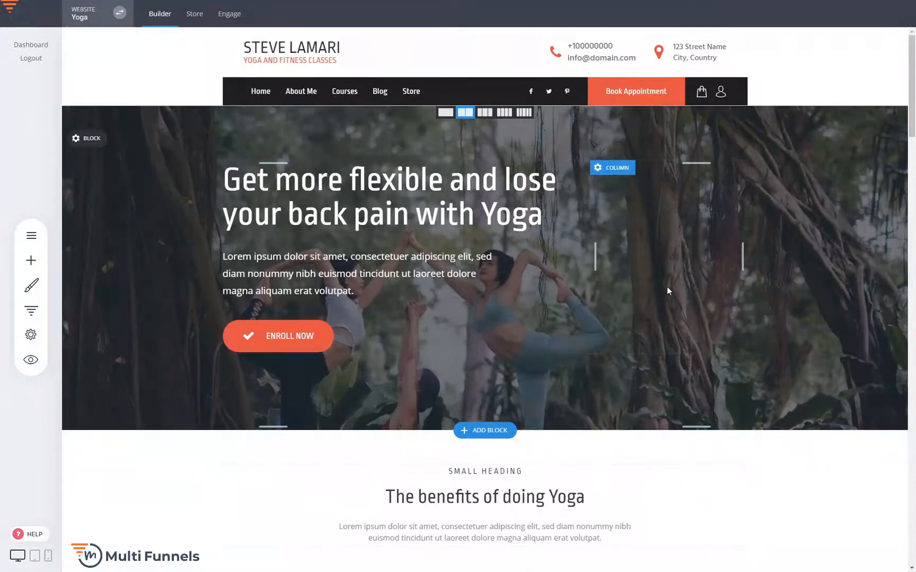
scroll(667, 287, down, 1)
scroll(642, 282, up, 1)
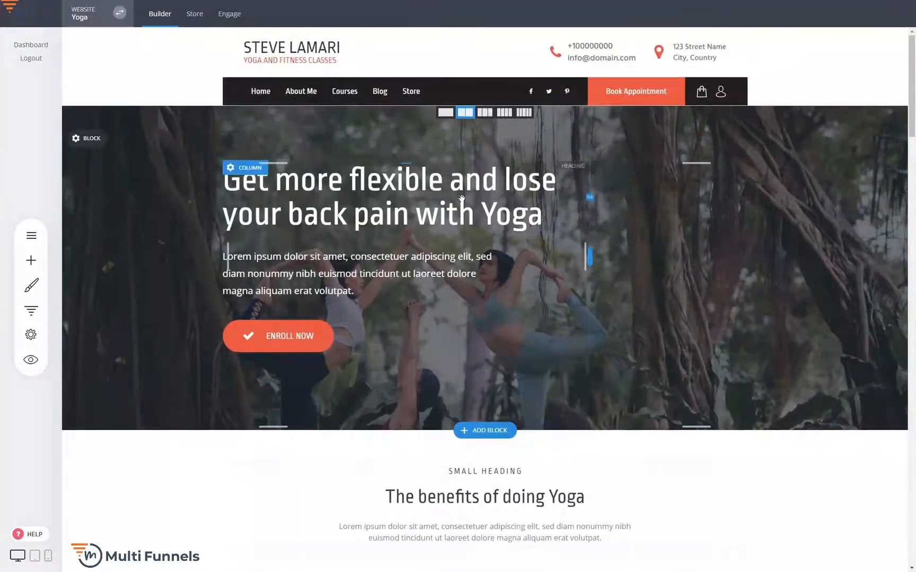
scroll(671, 253, down, 3)
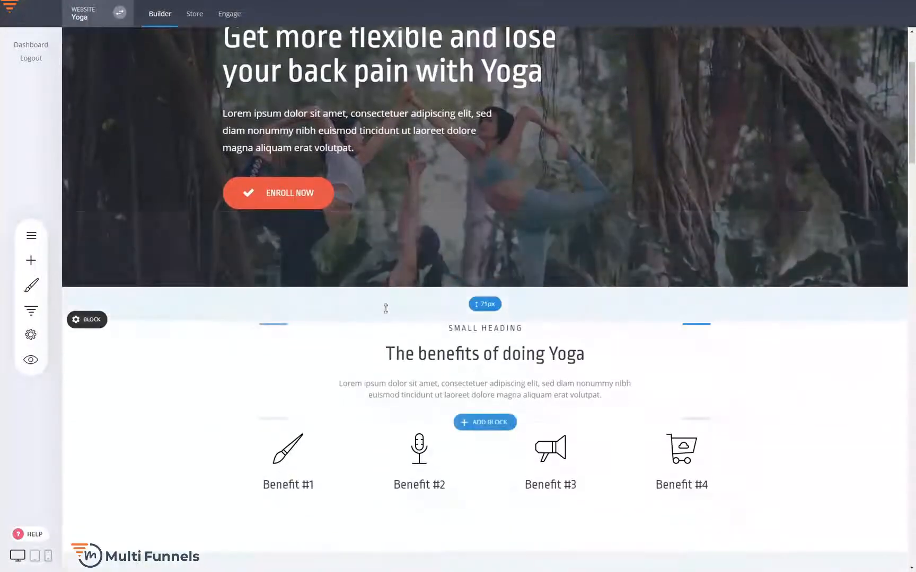
scroll(832, 303, down, 5)
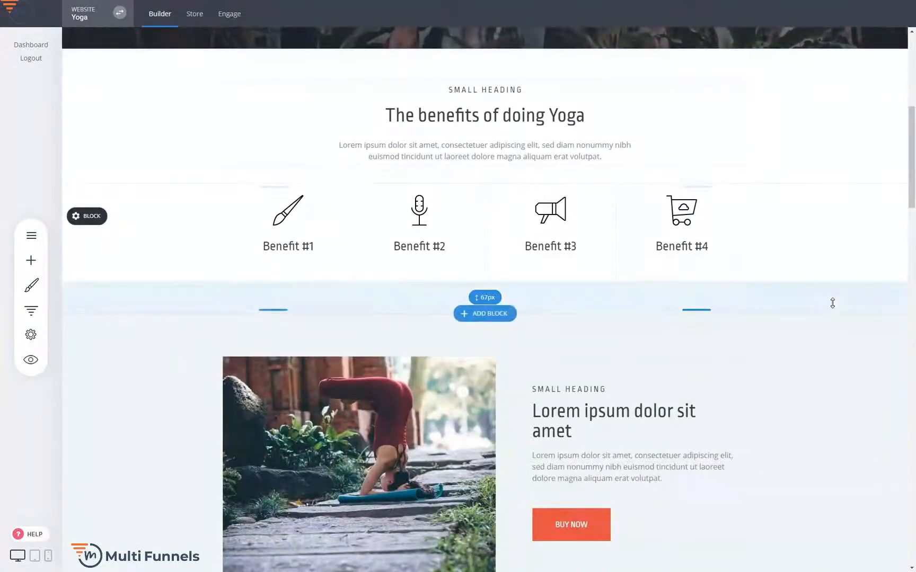
scroll(832, 302, down, 2)
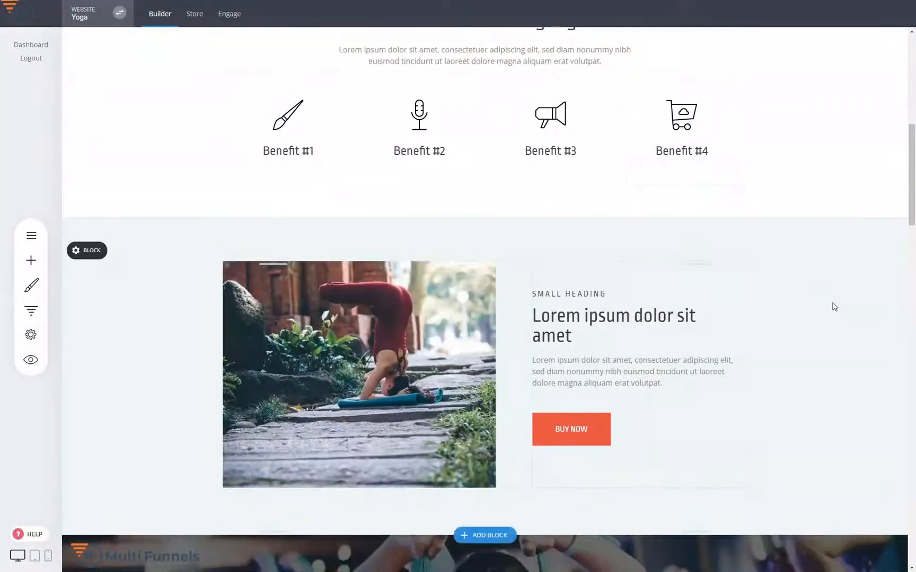
scroll(834, 306, up, 1)
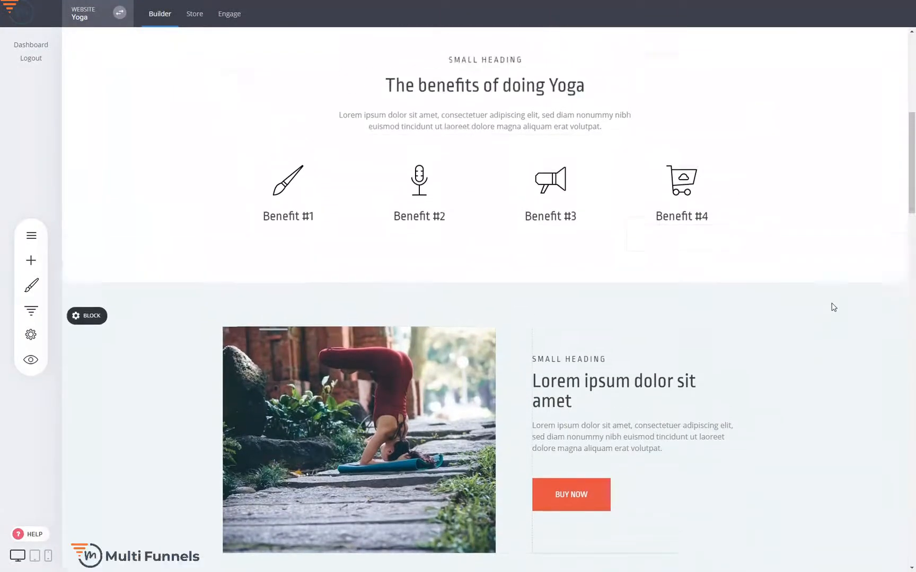
scroll(832, 308, up, 4)
scroll(829, 309, up, 4)
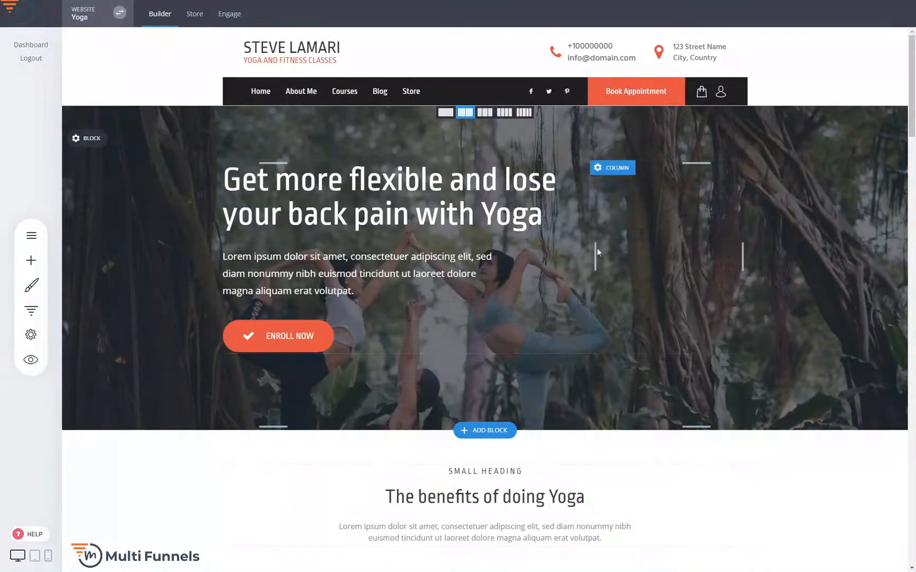
Step: Style the hero's Enroll Now button text with a 24 px font size and bold
click(305, 344)
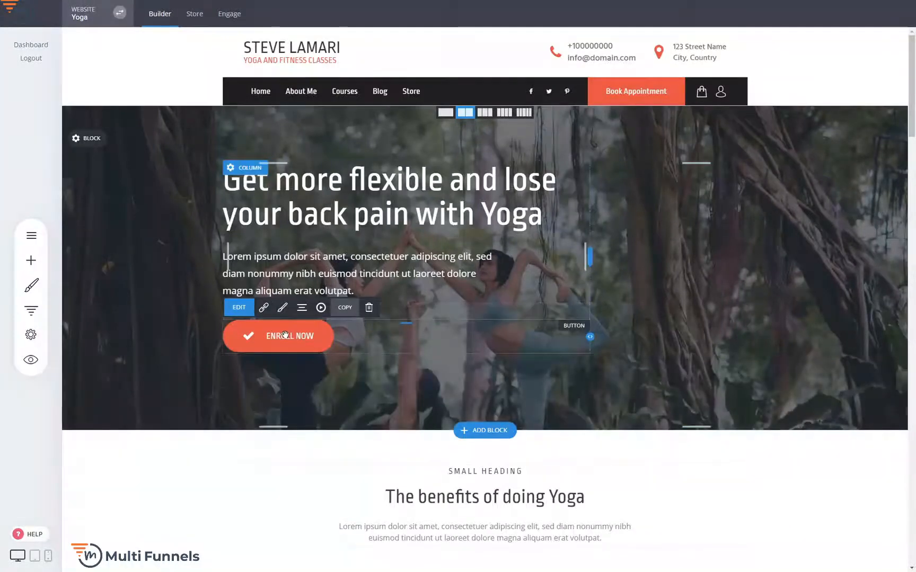
click(282, 308)
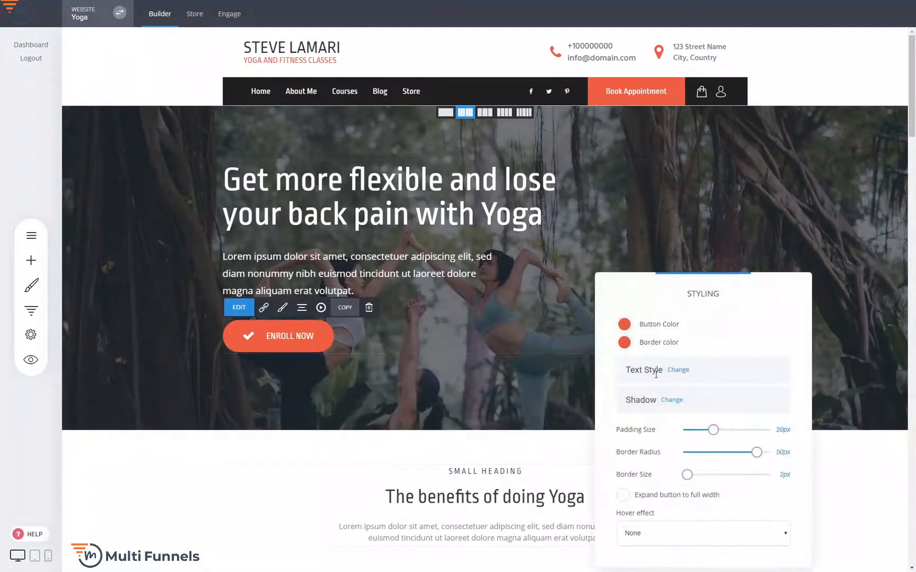
click(678, 370)
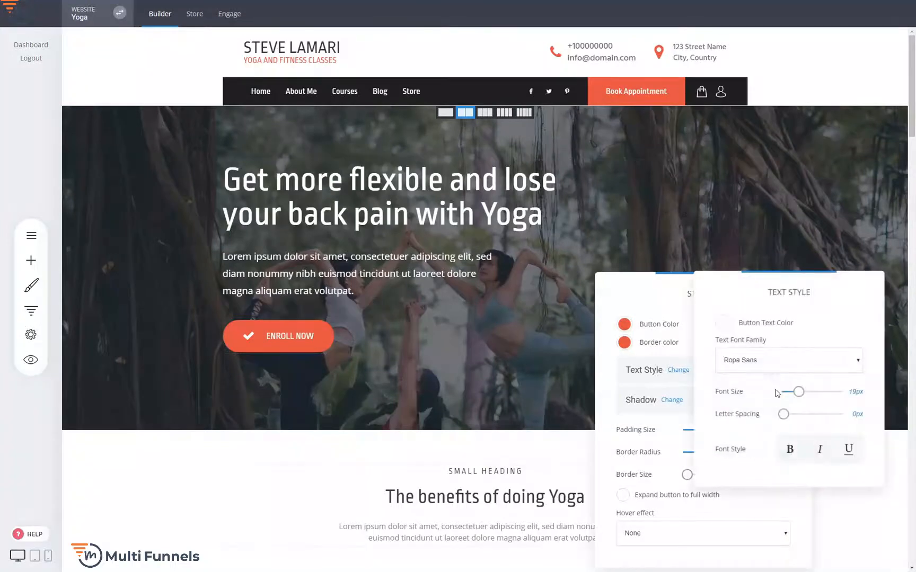
drag(799, 392, 803, 391)
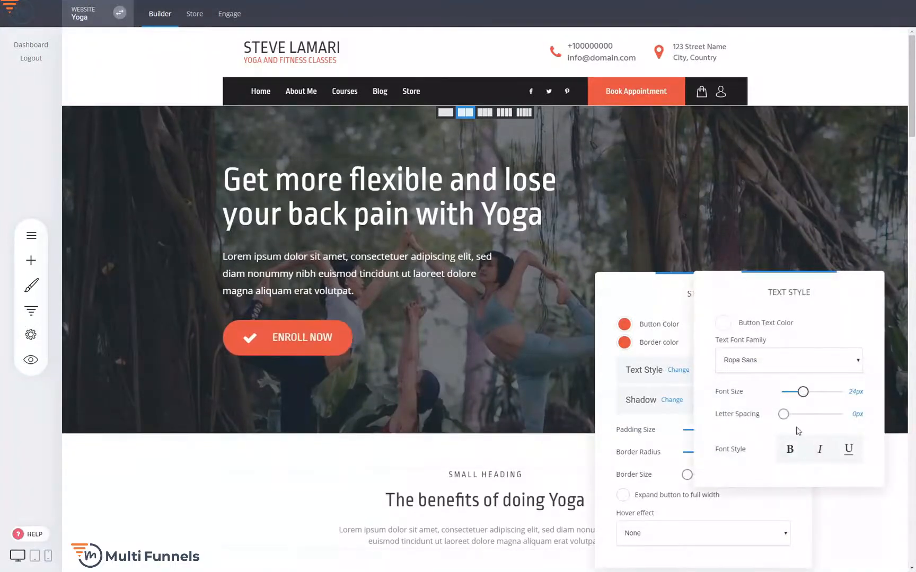
click(790, 450)
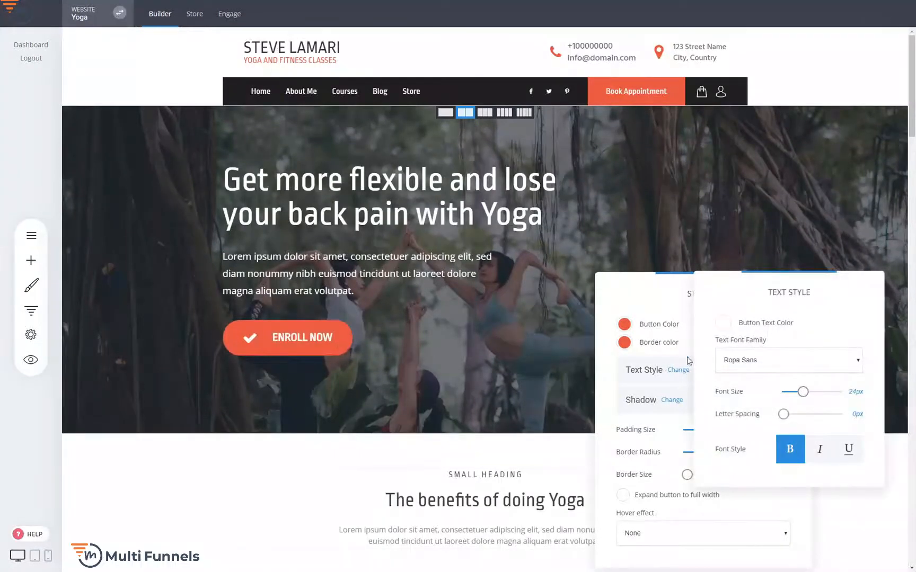
click(318, 338)
click(293, 341)
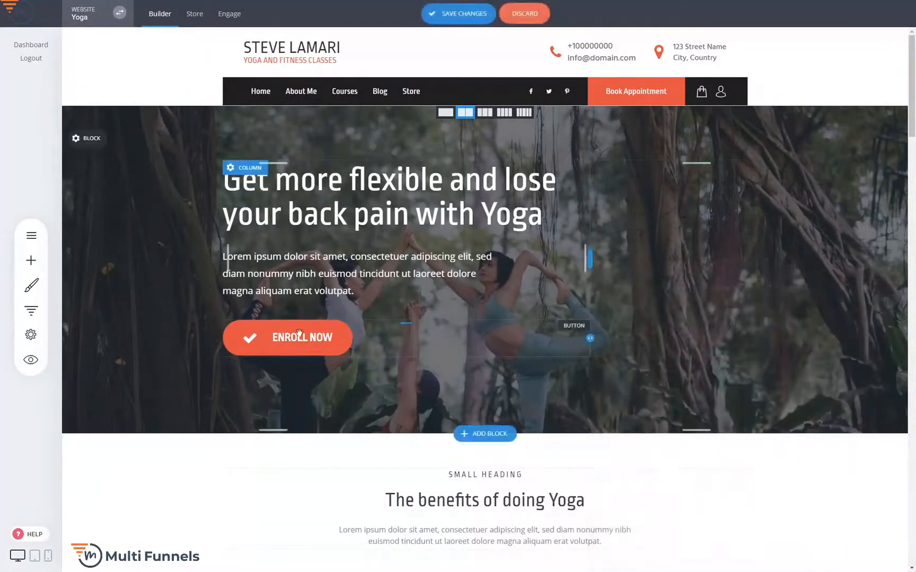
Step: Review the Enroll Now button's settings and its available icons without changing anything
click(302, 340)
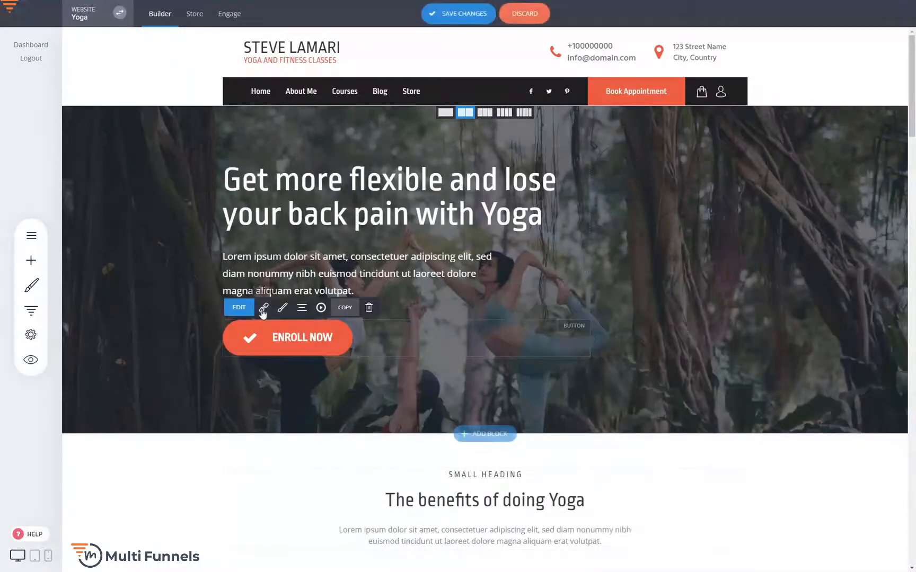
click(239, 308)
click(643, 413)
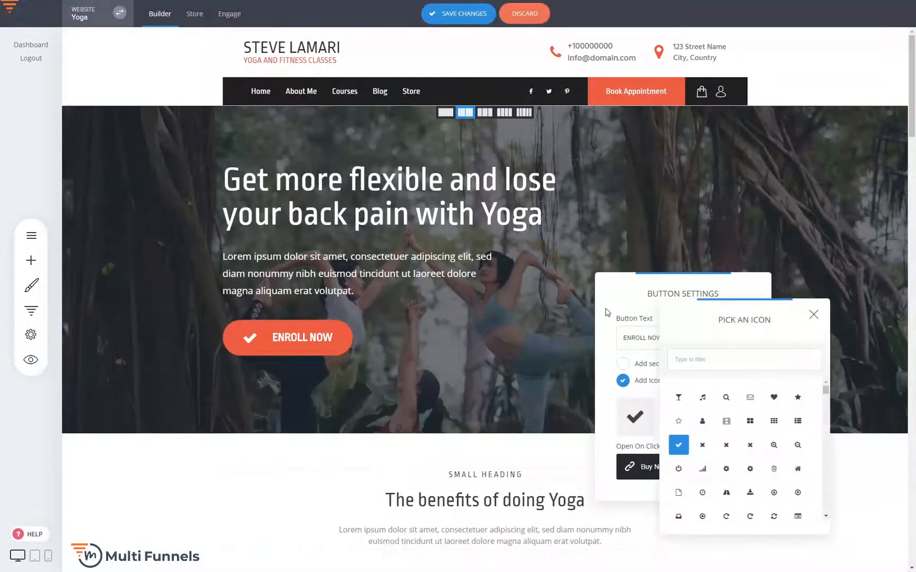
click(543, 292)
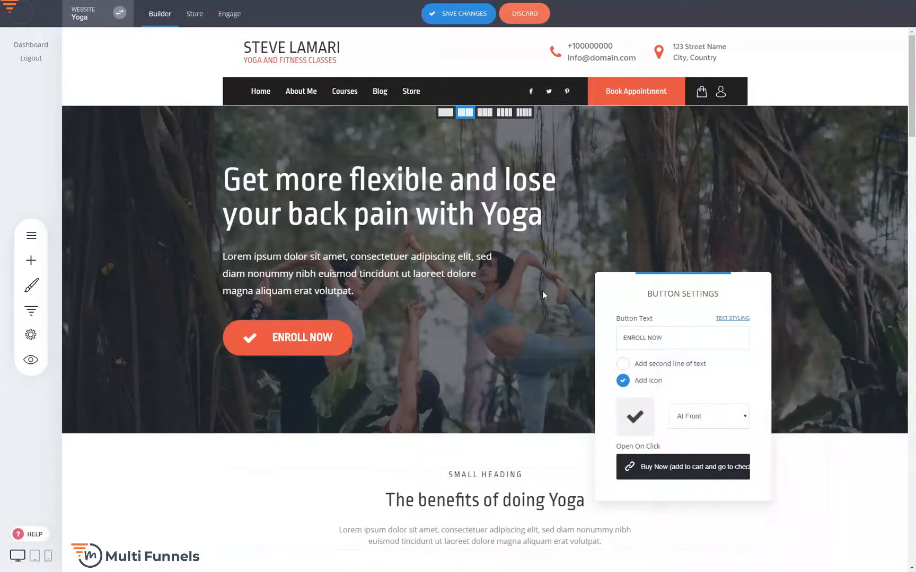
click(542, 292)
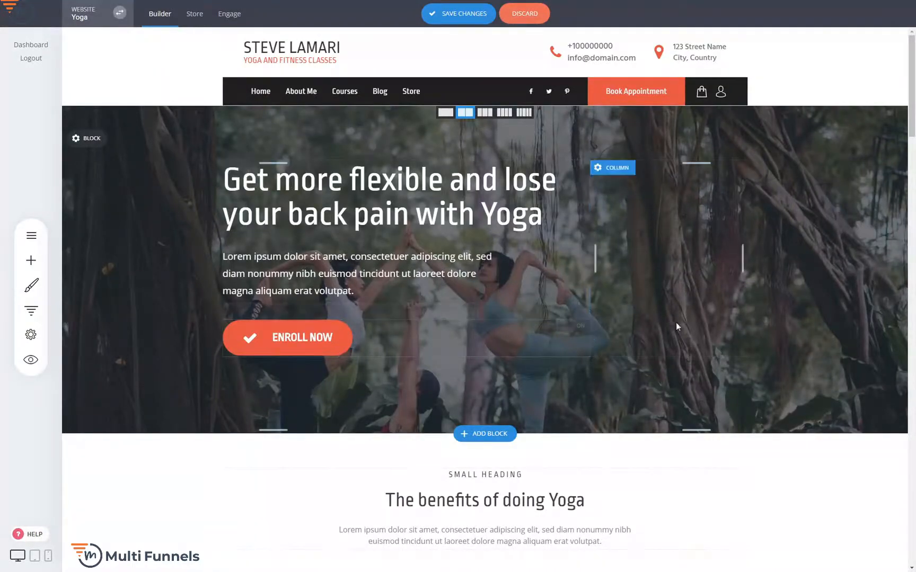
Step: Inspect the link types available for the Enroll Now button, including the Phone link fields, and cancel the selection
scroll(677, 323, down, 8)
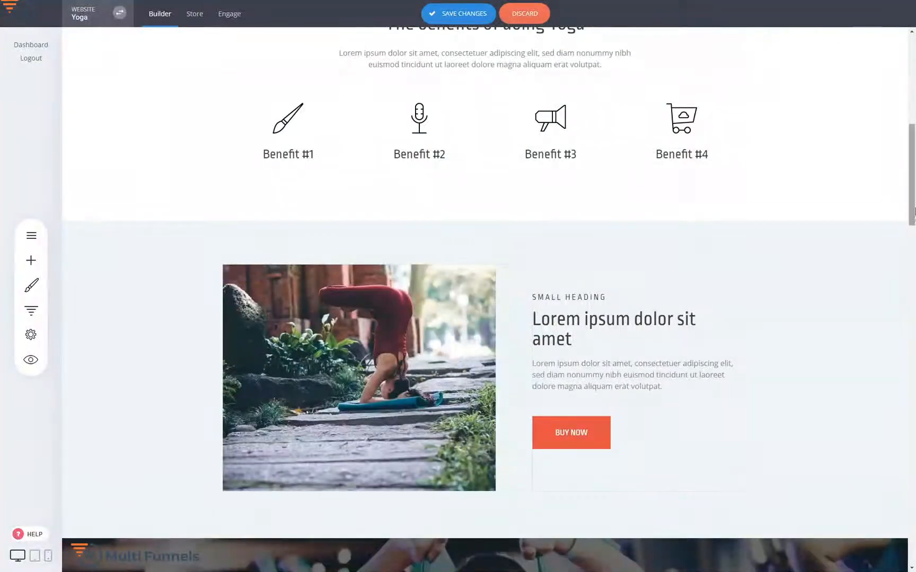
drag(912, 218, 914, 122)
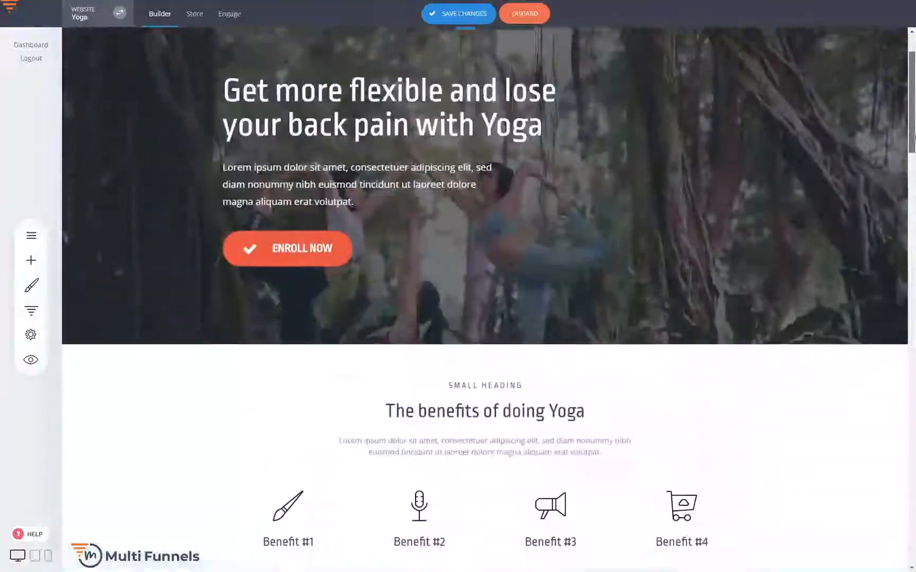
scroll(807, 300, up, 1)
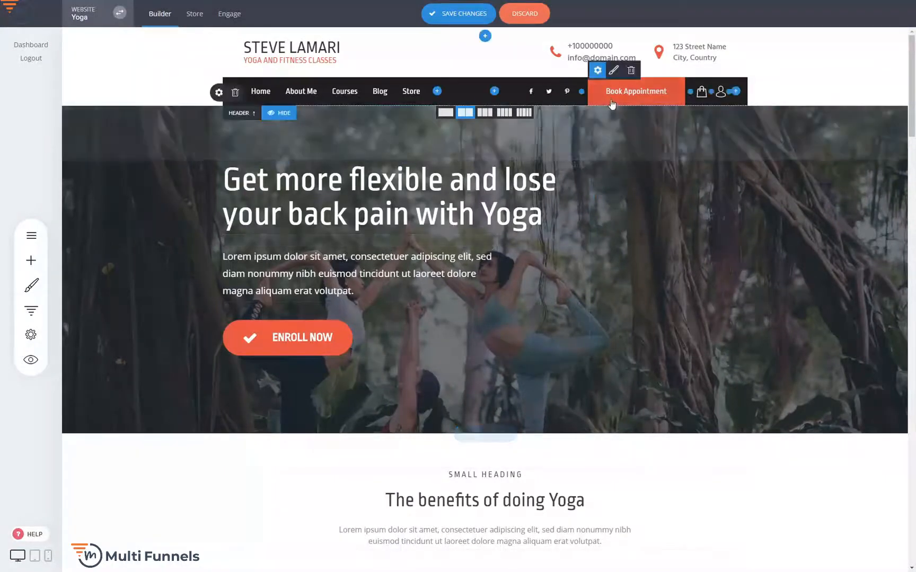
click(313, 340)
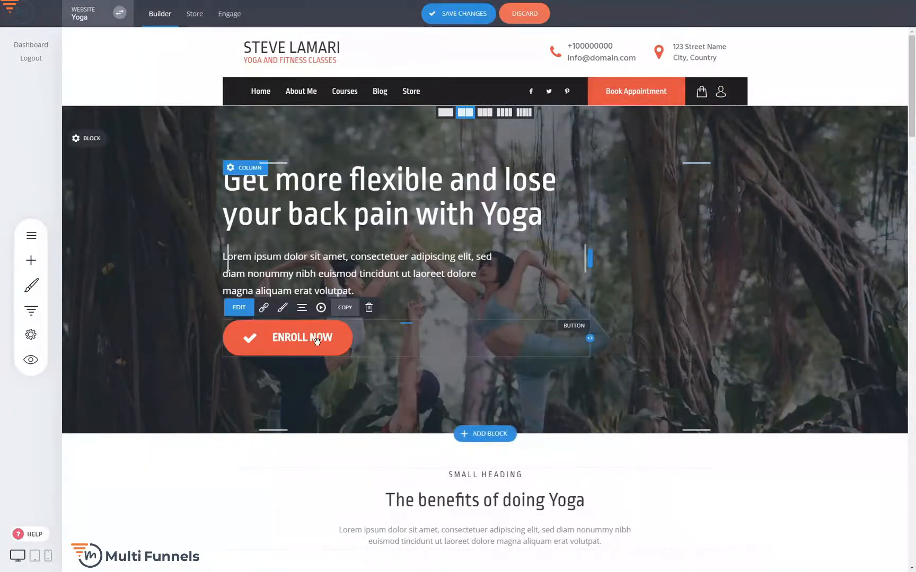
click(263, 307)
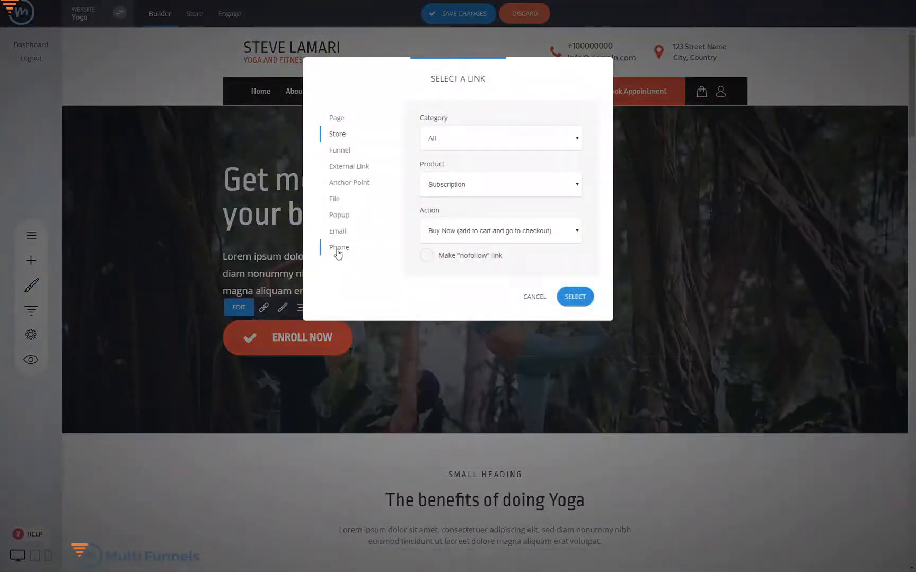
click(338, 251)
click(472, 177)
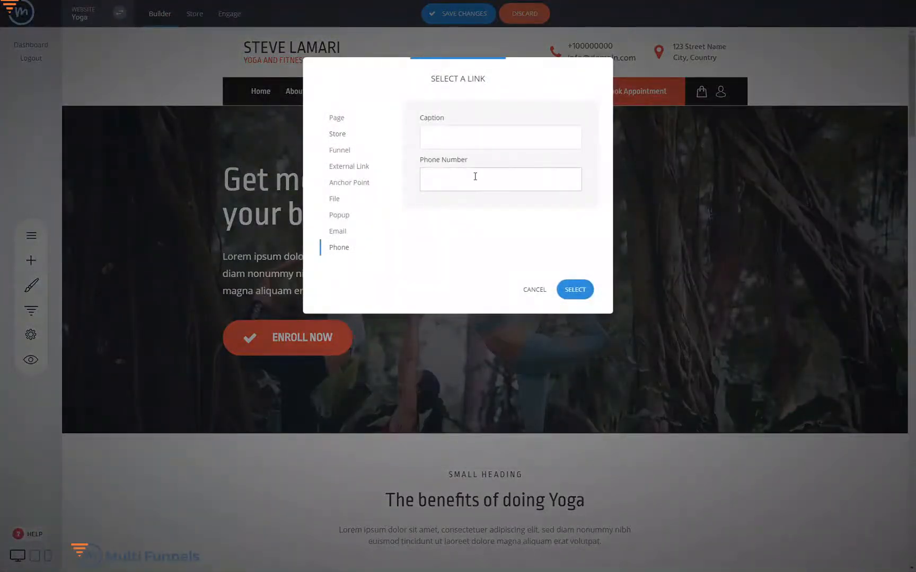
click(531, 298)
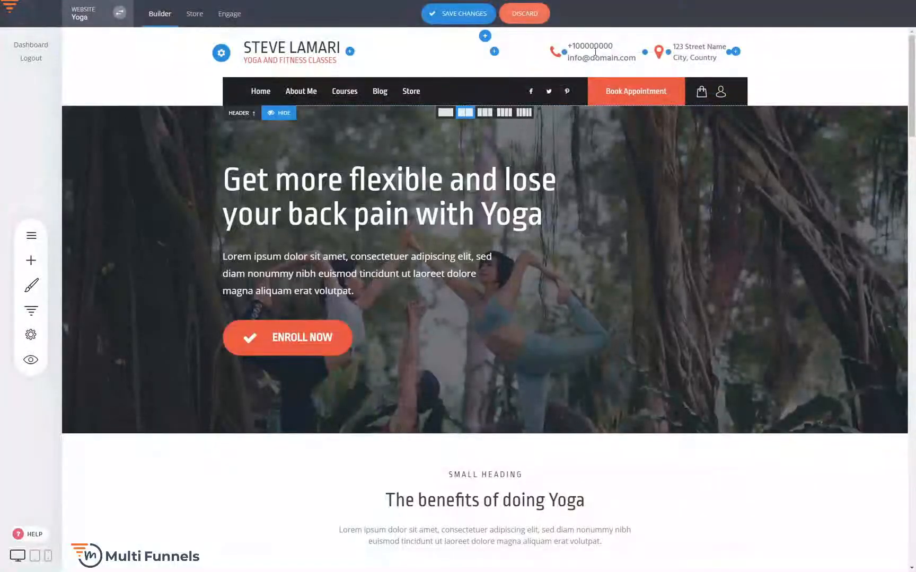
Step: Inspect the header's Book Appointment button settings and its link options, and close them without changes
mouse_move(598, 72)
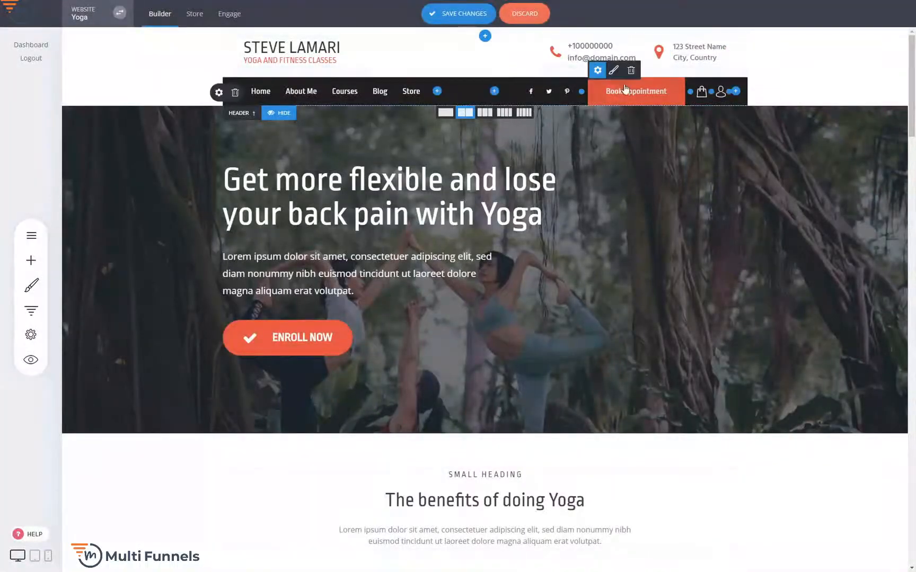
click(597, 72)
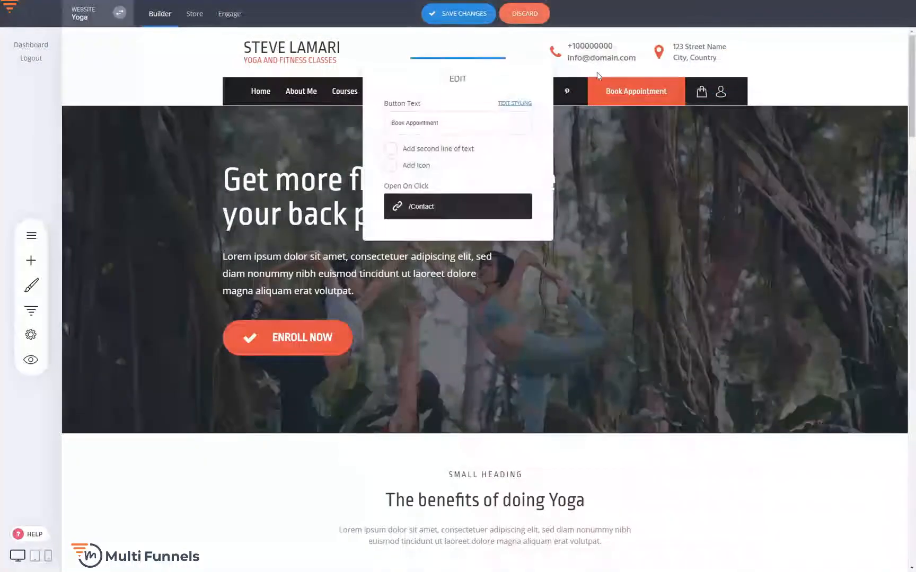
click(447, 211)
click(525, 300)
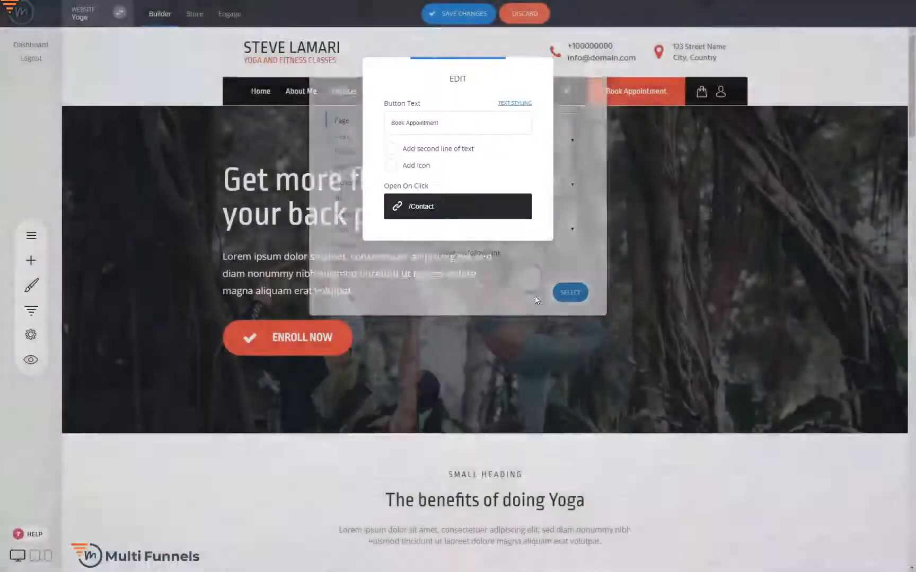
click(796, 255)
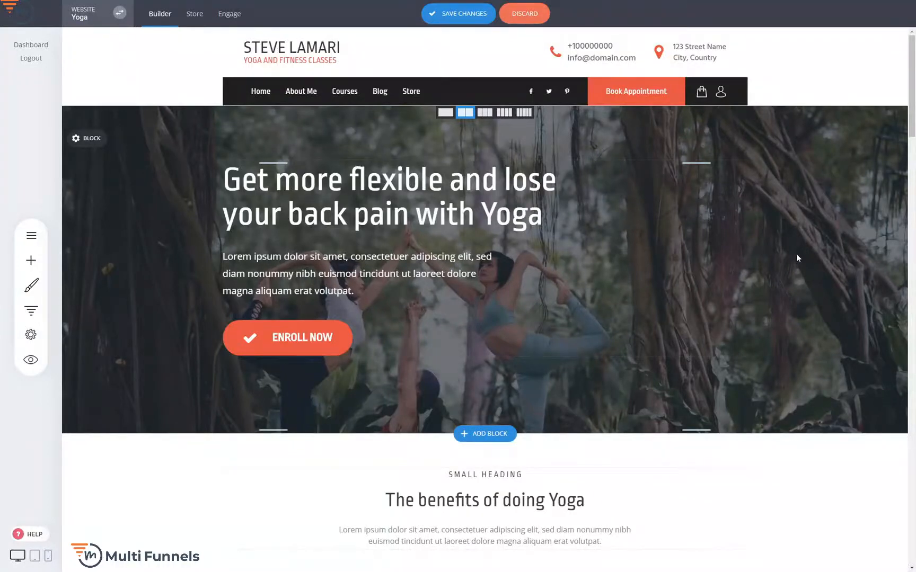
click(277, 336)
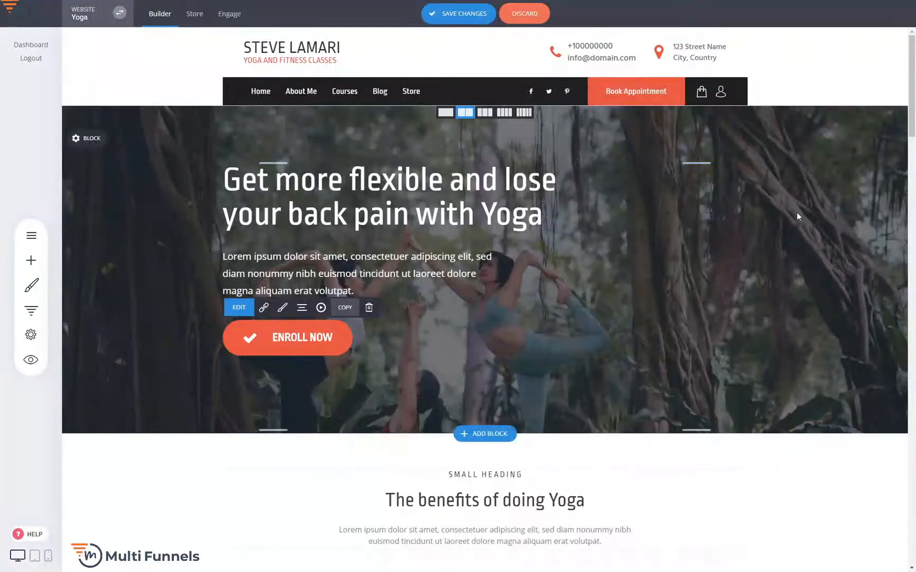
click(809, 240)
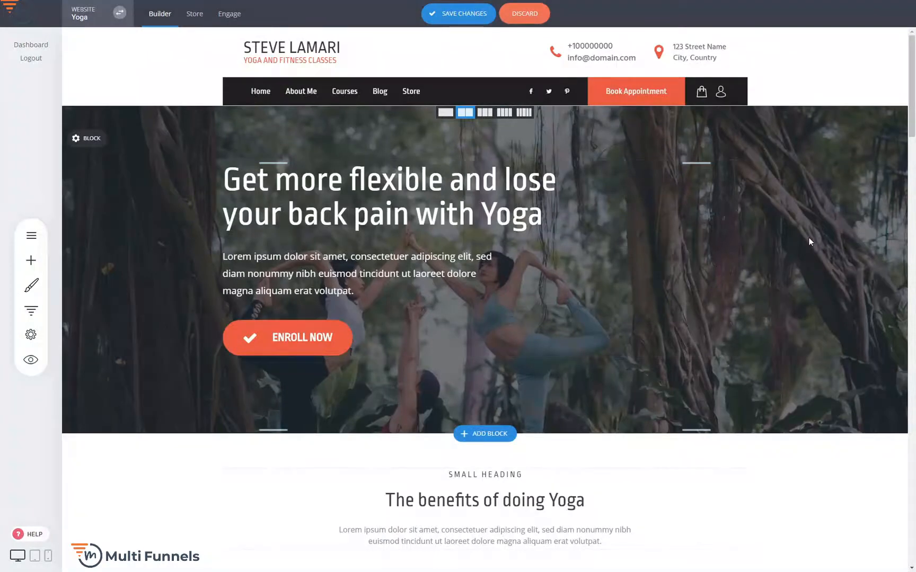
Step: Add the Do Things Differently video block from the Video category below the four benefits
scroll(808, 239, down, 2)
scroll(809, 241, up, 2)
scroll(800, 299, down, 4)
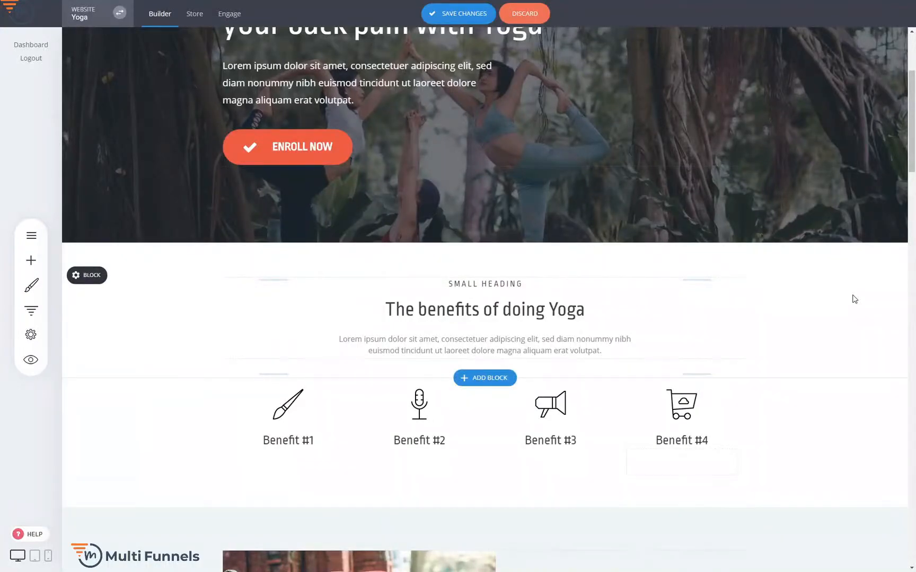
scroll(843, 281, down, 5)
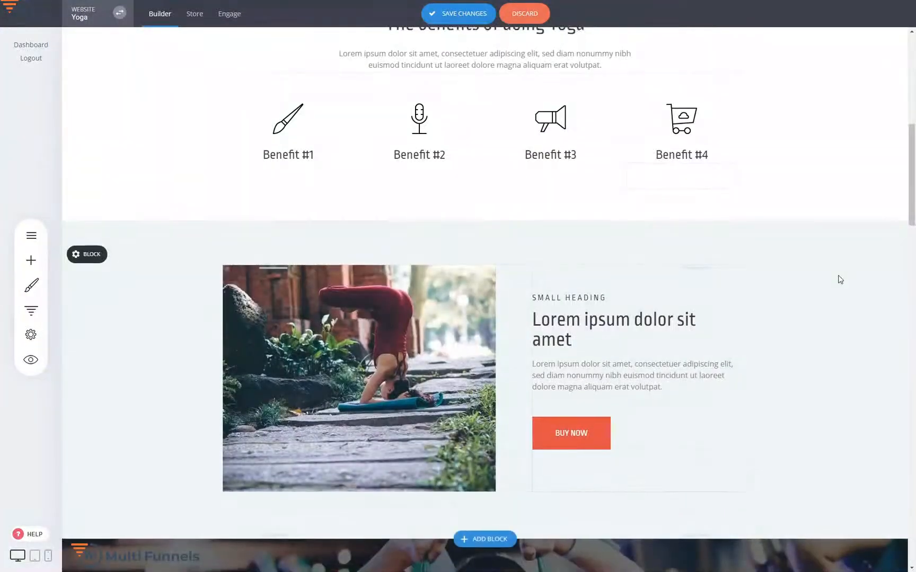
scroll(840, 280, up, 5)
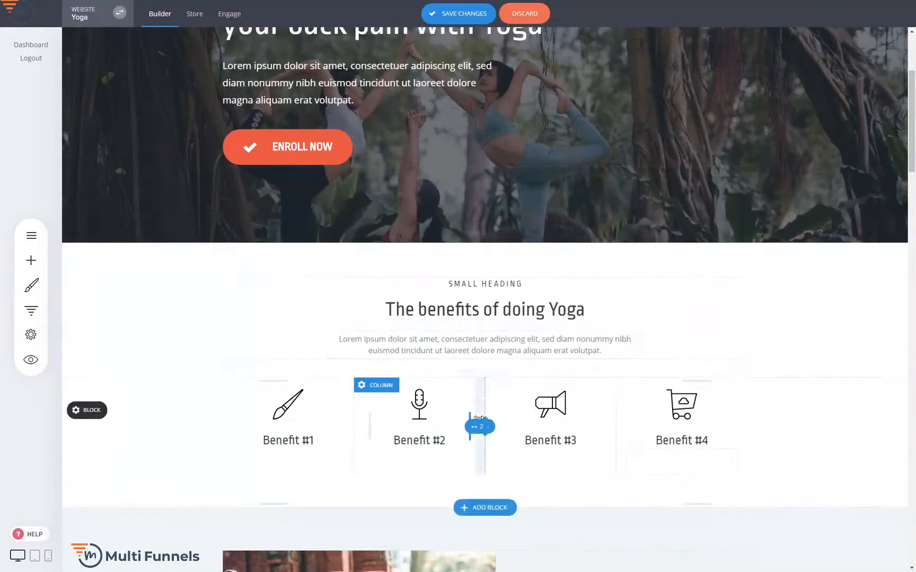
click(492, 508)
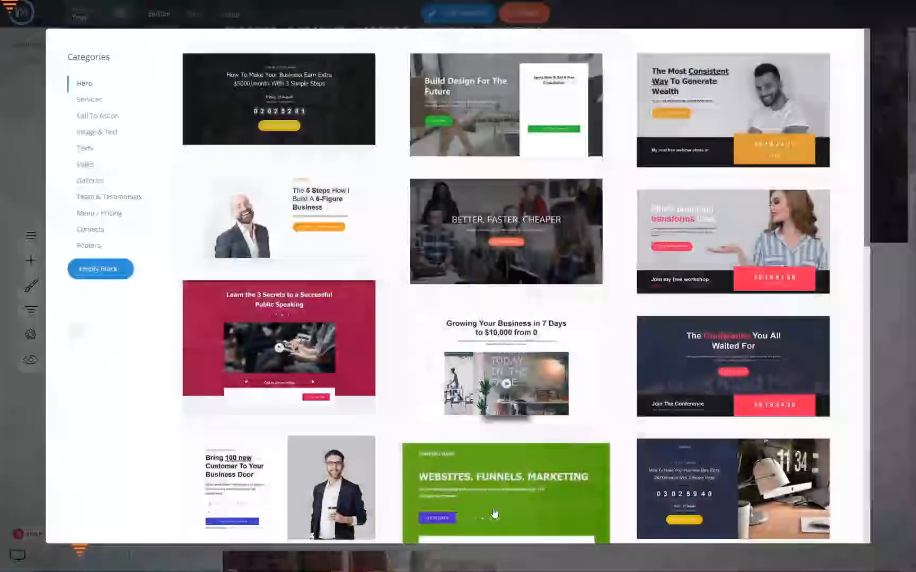
click(86, 165)
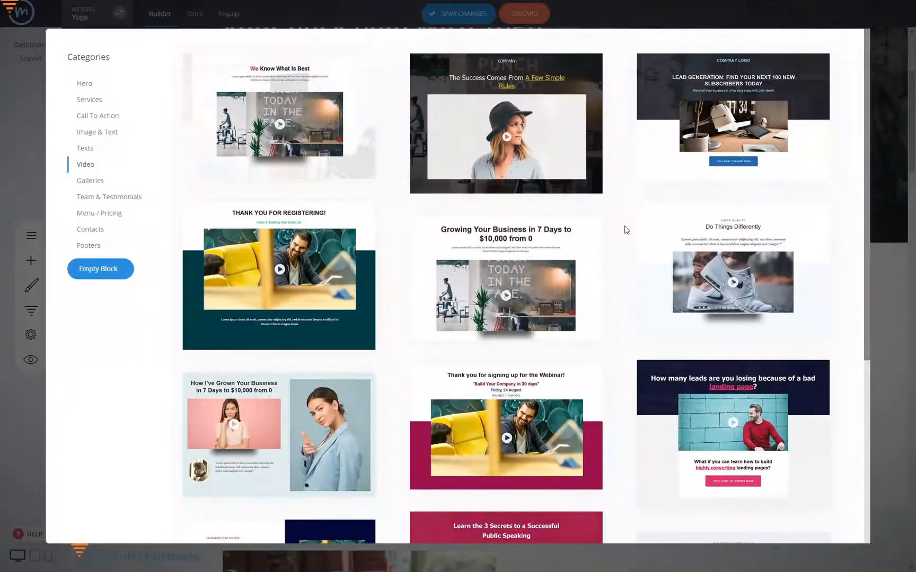
click(752, 297)
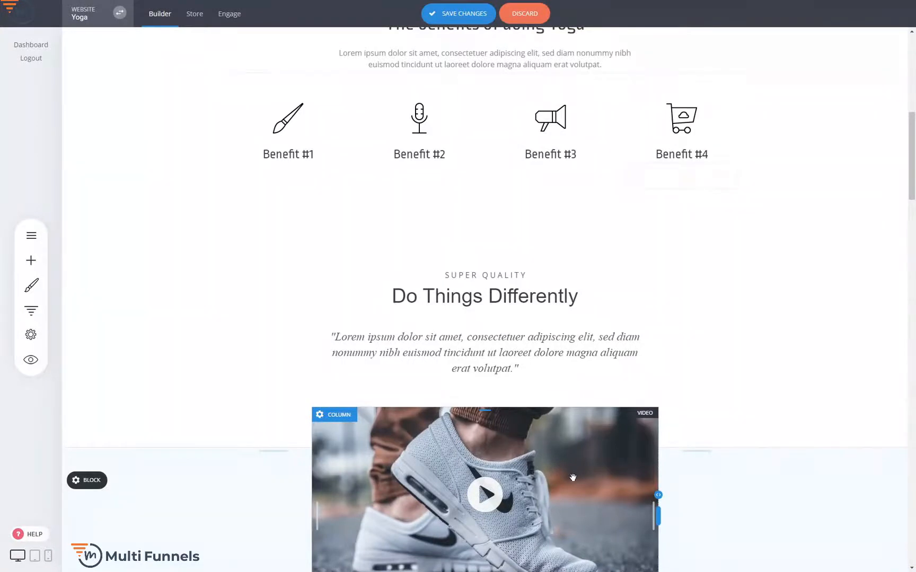
Step: Open the container settings of the benefits heading block and discard all unsaved page changes
scroll(572, 478, up, 3)
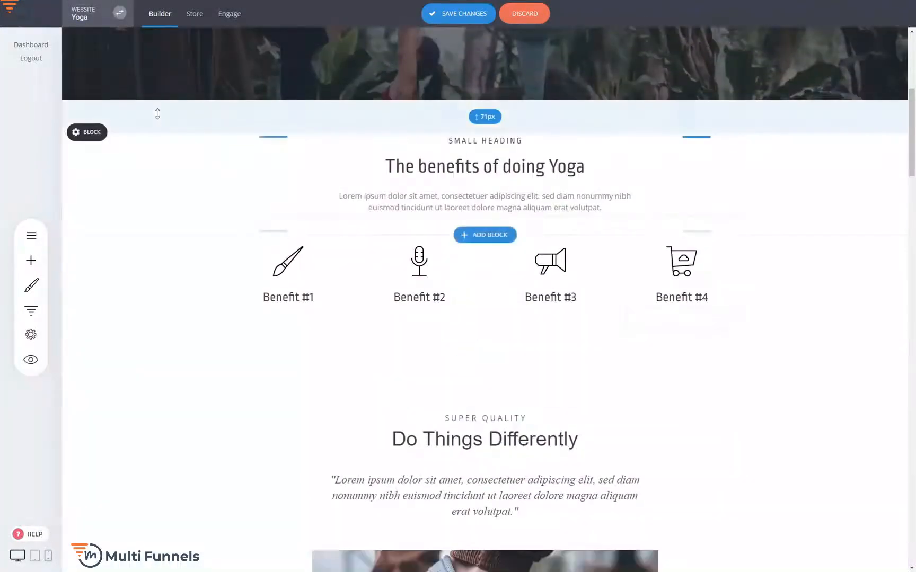
click(76, 132)
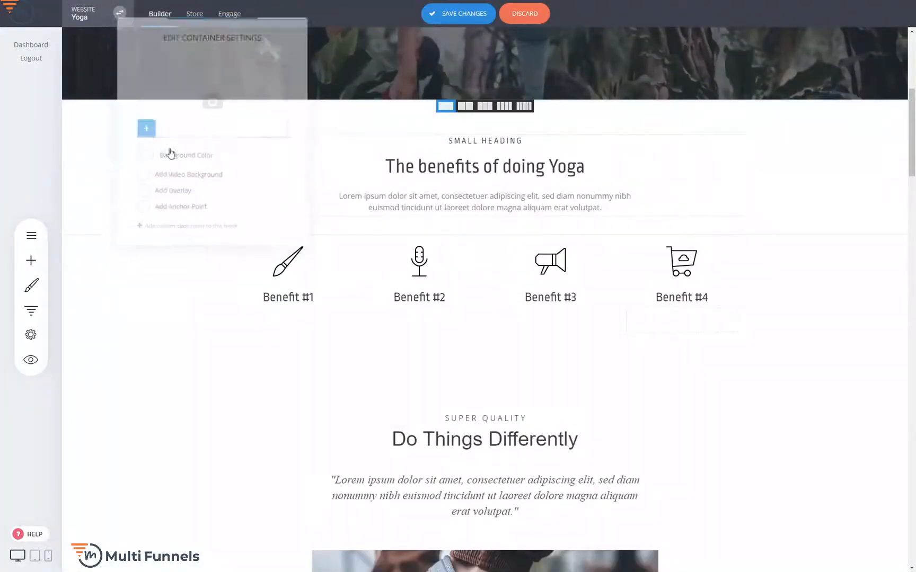
click(520, 21)
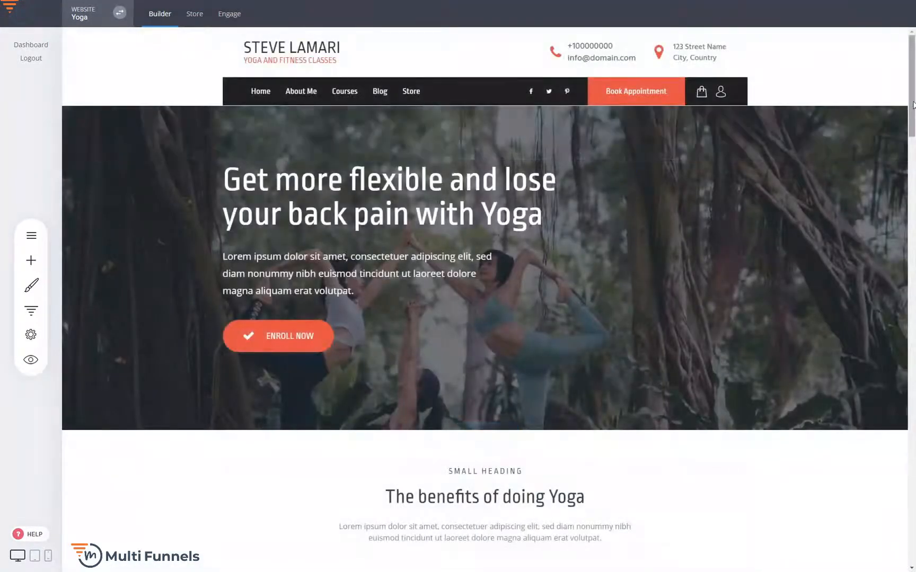
Step: Add the pink three-person block from the Team & Testimonials category between the single testimonial and the Latest Articles section
drag(913, 105, 913, 179)
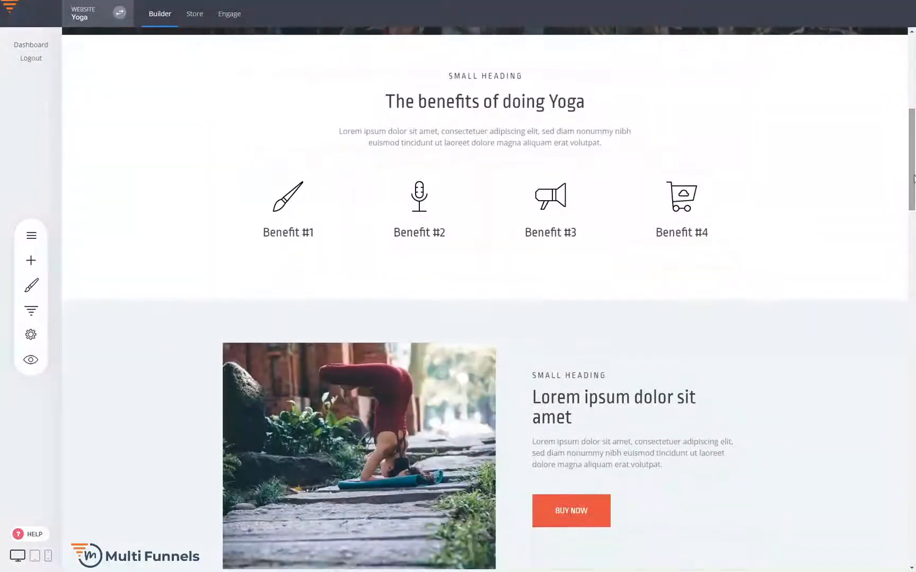
scroll(810, 220, down, 7)
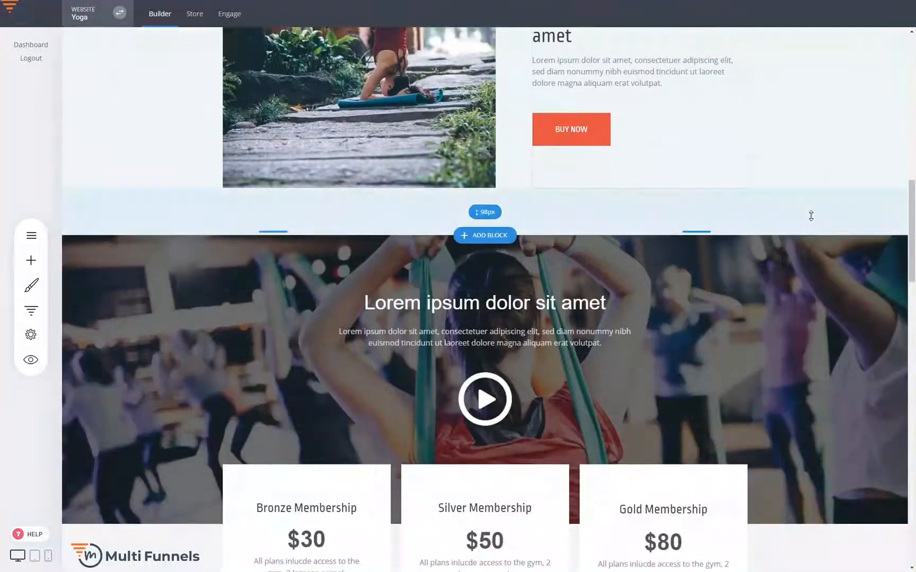
scroll(811, 216, down, 7)
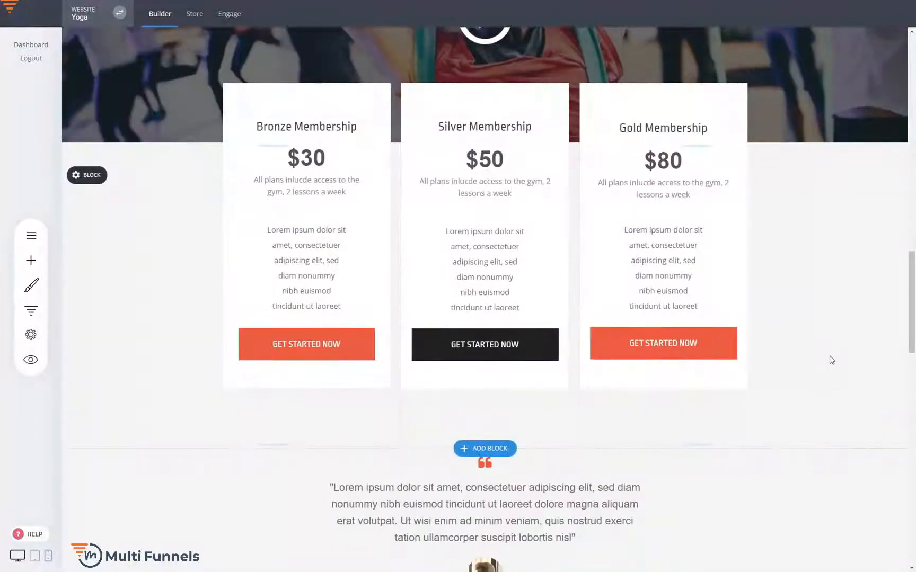
scroll(830, 360, down, 3)
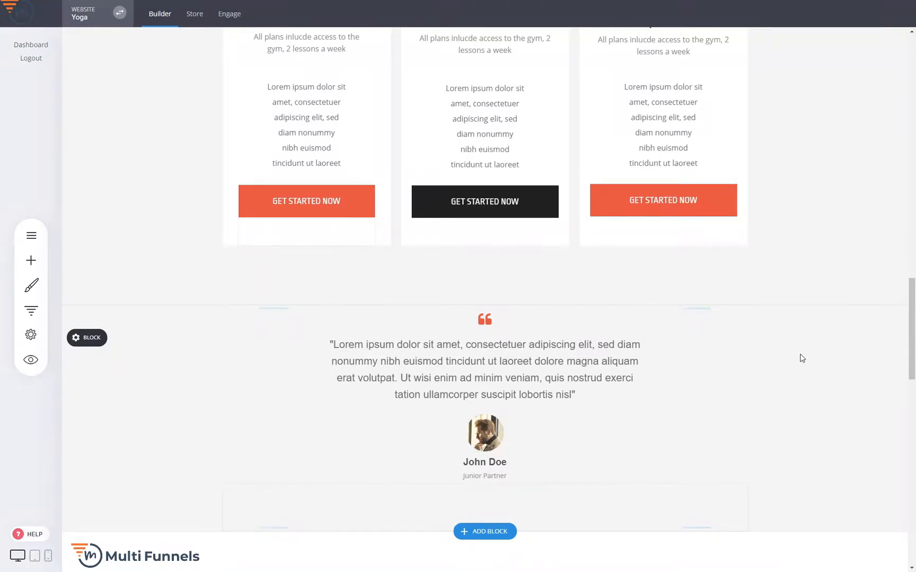
scroll(795, 348, down, 2)
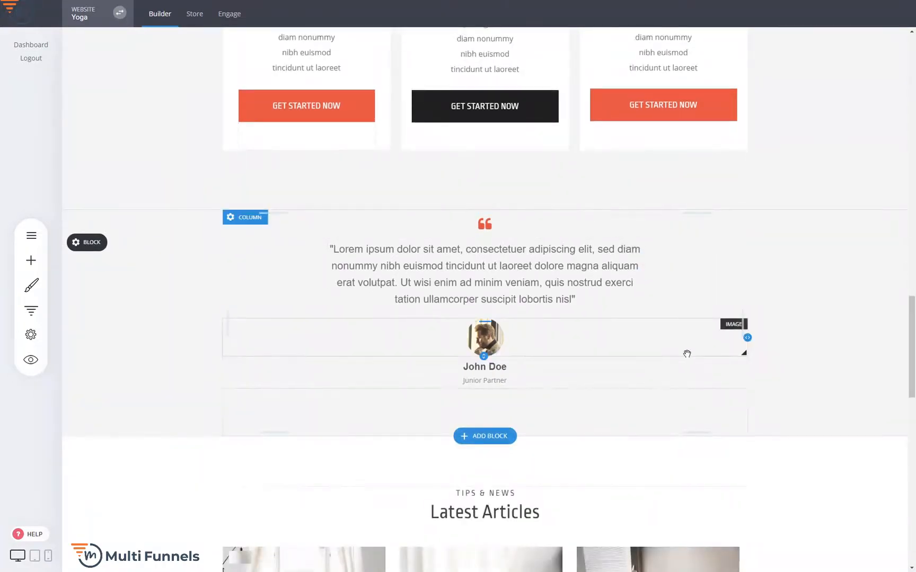
click(502, 436)
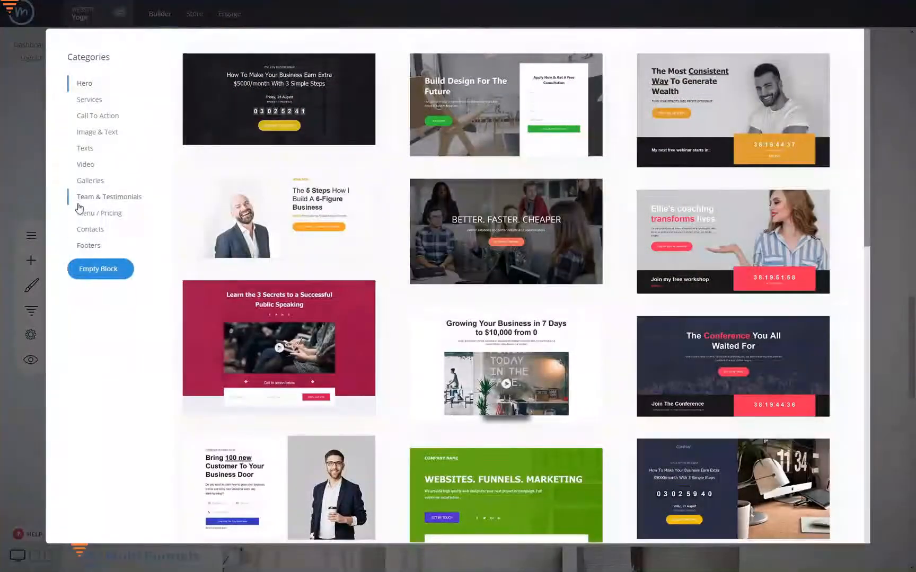
click(98, 200)
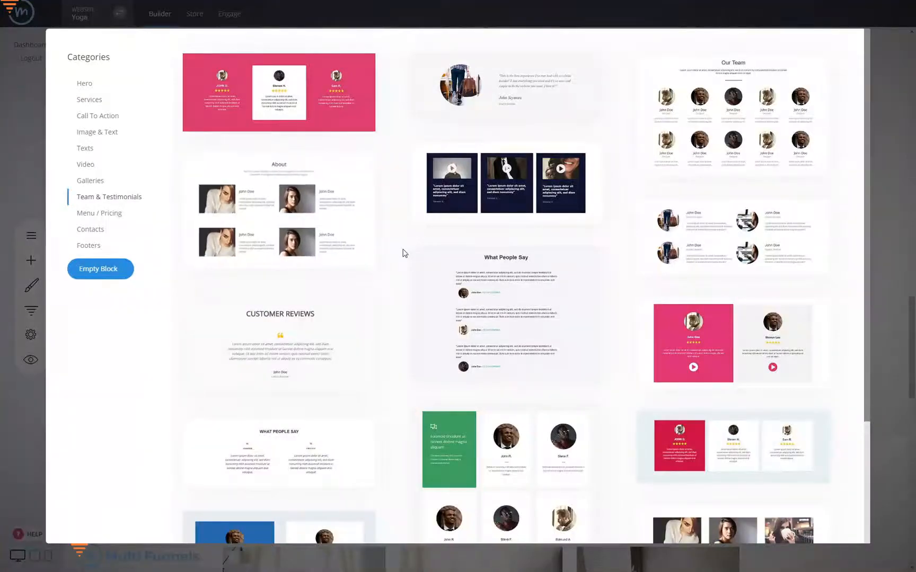
scroll(401, 246, down, 2)
scroll(401, 246, down, 1)
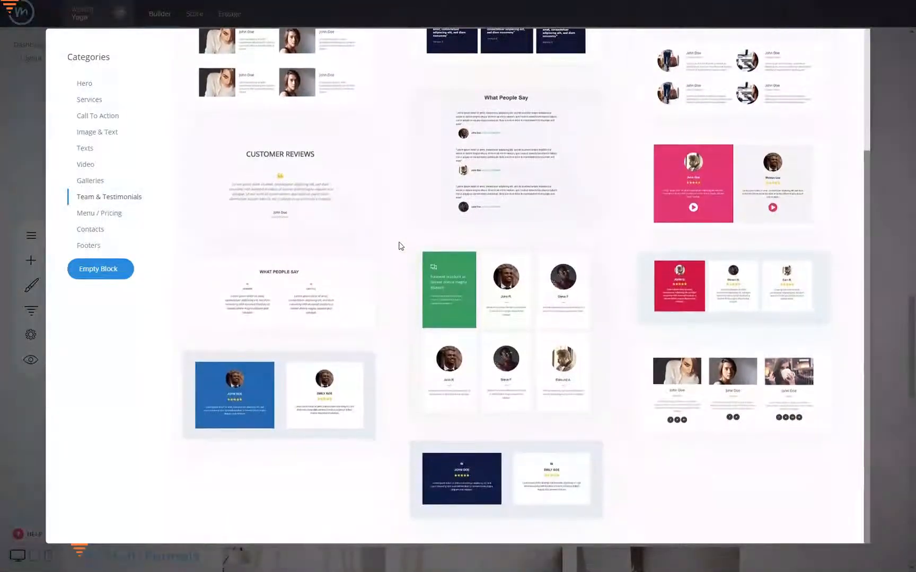
scroll(400, 245, up, 3)
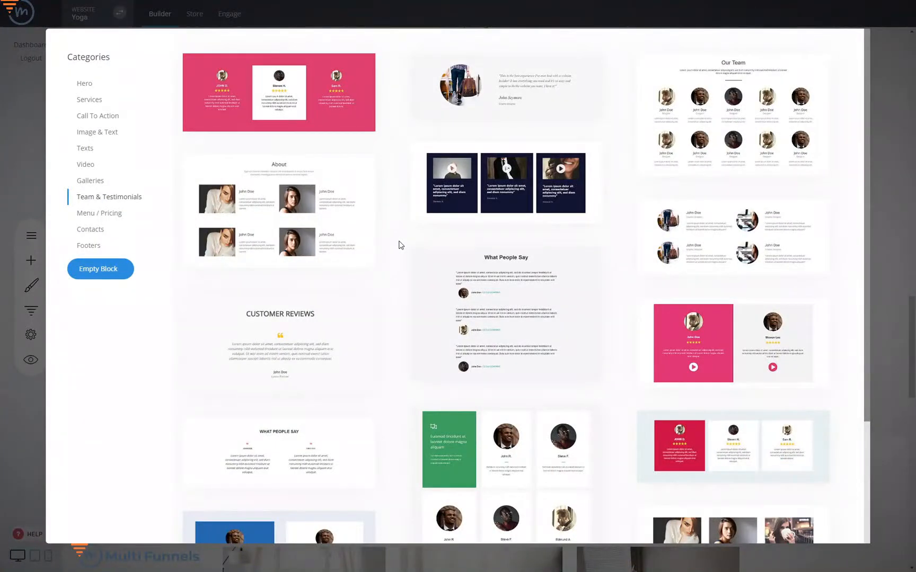
scroll(400, 245, down, 2)
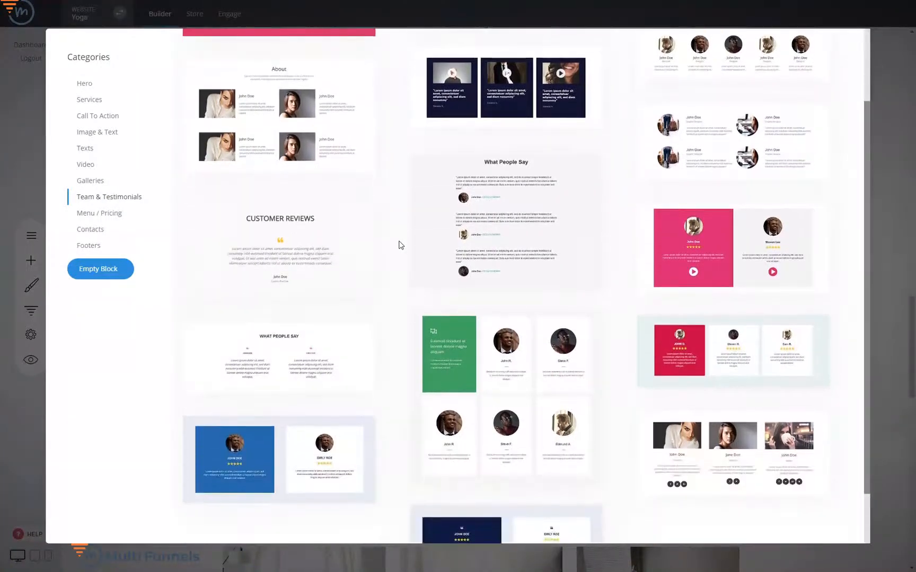
scroll(401, 245, up, 2)
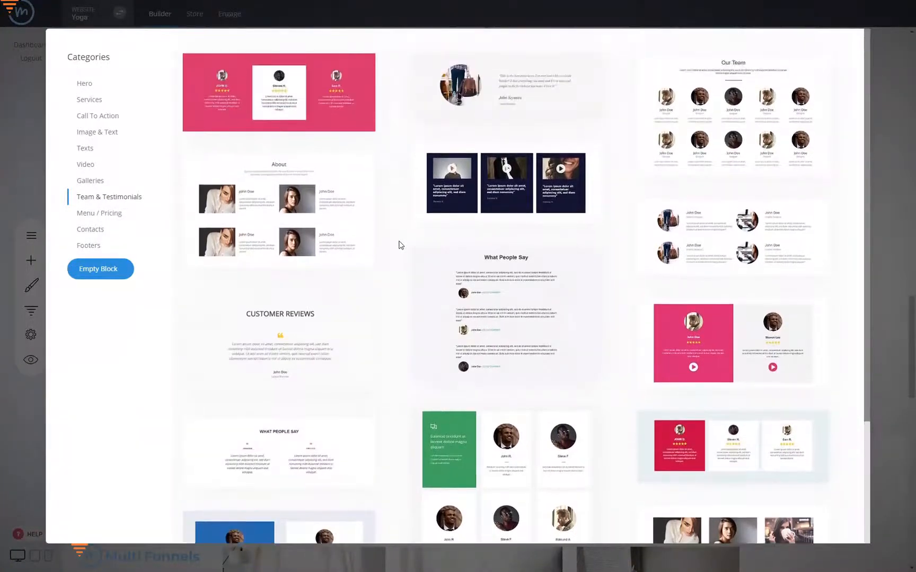
click(368, 106)
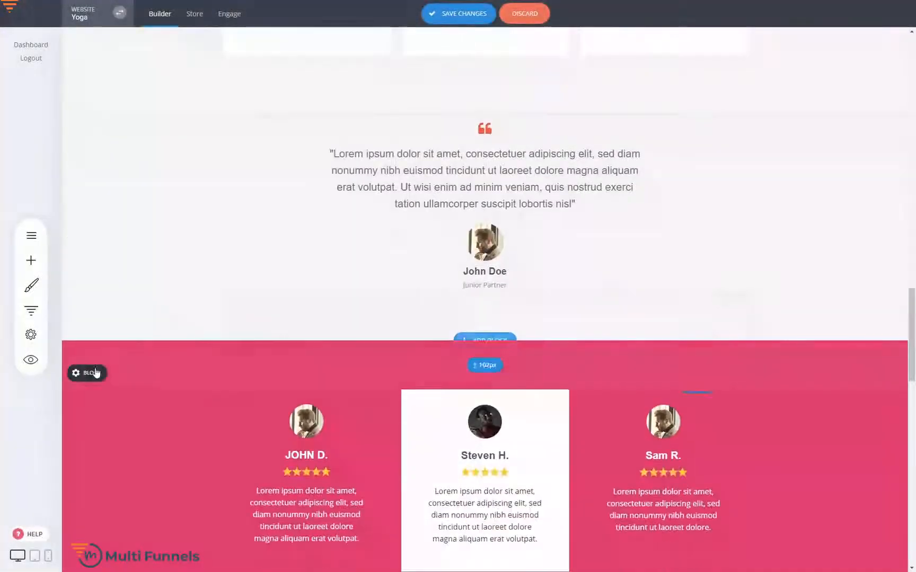
Step: Change the new testimonials block's background color to the orange global color
click(89, 377)
click(144, 402)
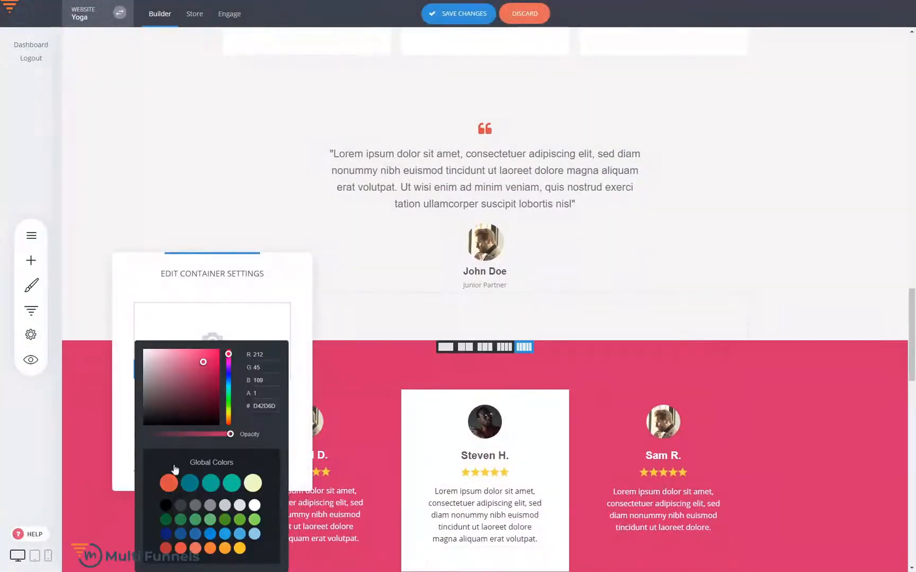
click(168, 482)
click(792, 391)
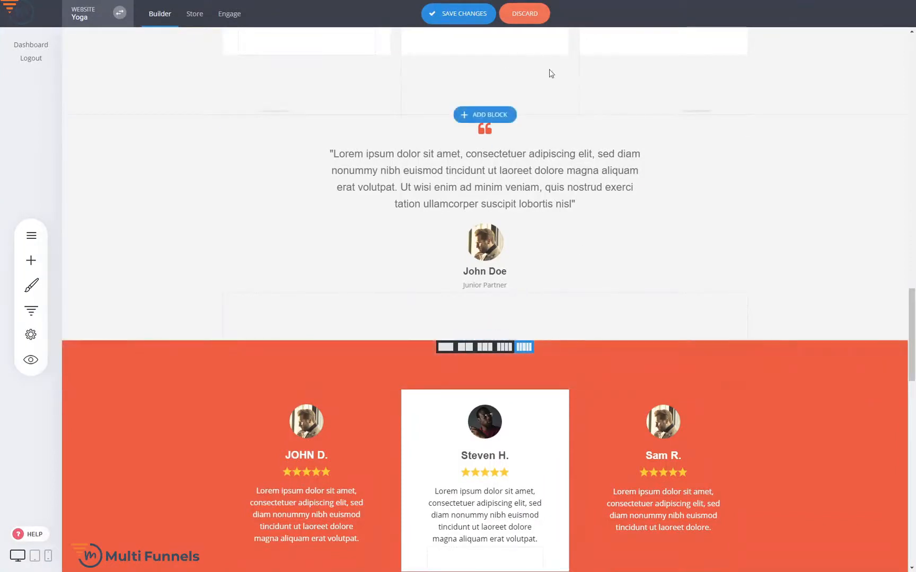
Step: Delete the orange three-person testimonials block from the page
mouse_move(169, 378)
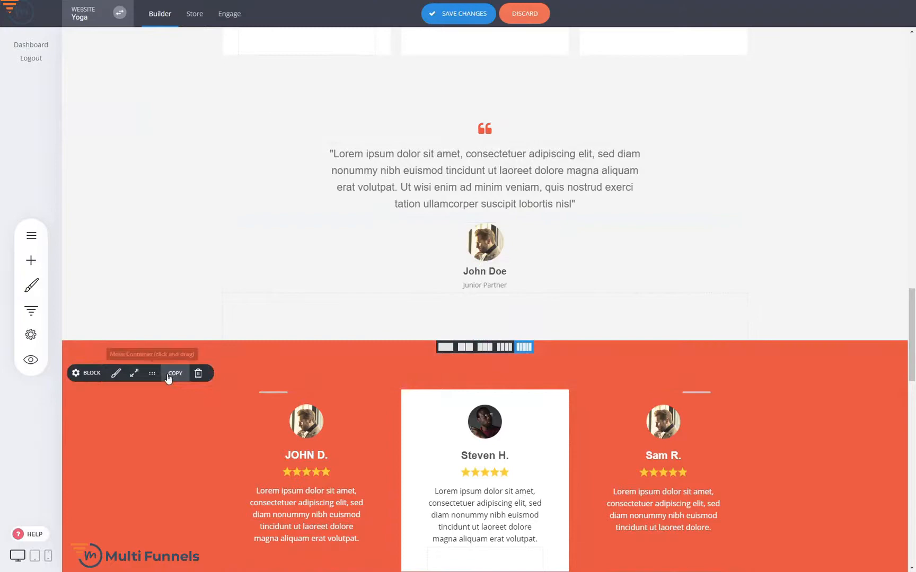
click(197, 373)
click(486, 246)
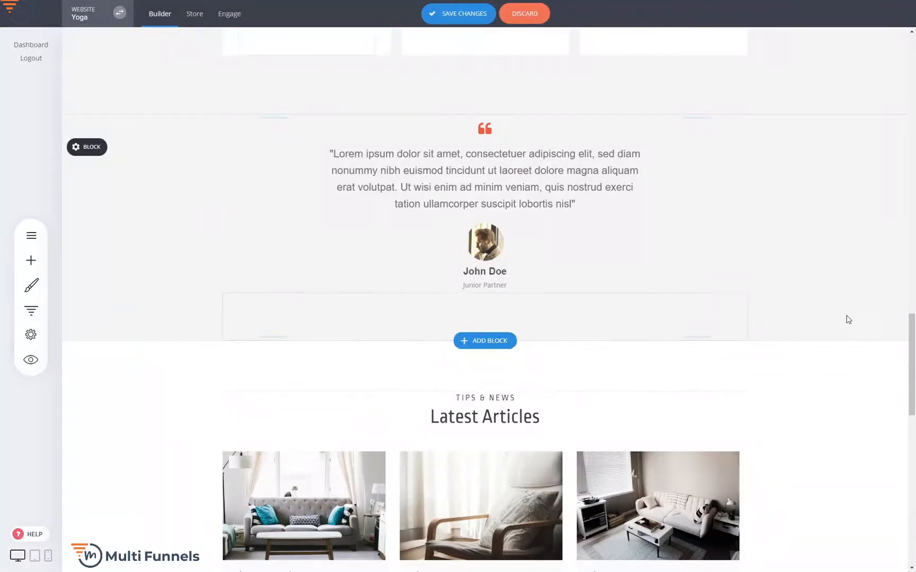
Step: Inspect the widgets that can be added to the header's menu row, and close the list without adding any
scroll(880, 364, down, 5)
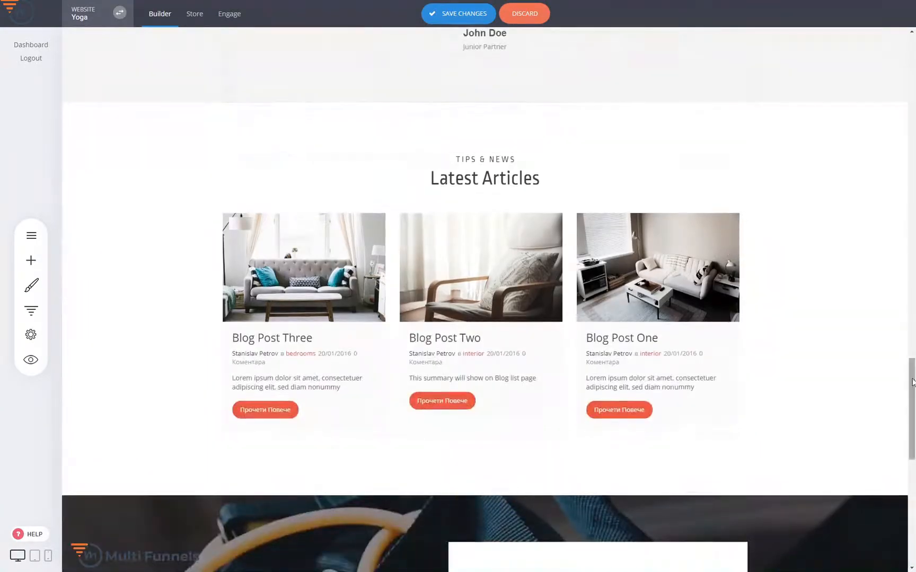
scroll(907, 435, down, 5)
drag(906, 435, 913, 59)
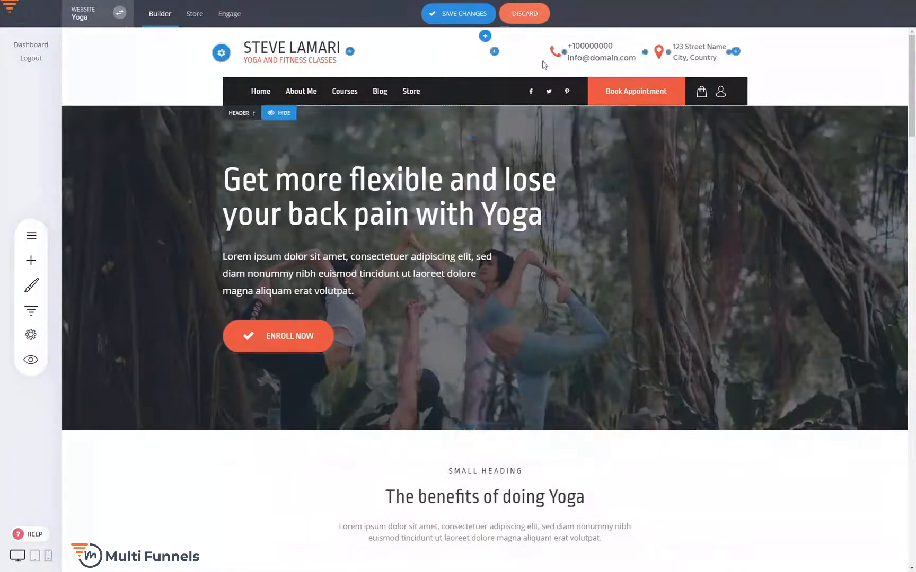
mouse_move(911, 92)
mouse_down()
mouse_move(912, 522)
mouse_move(911, 94)
mouse_move(896, 88)
mouse_up()
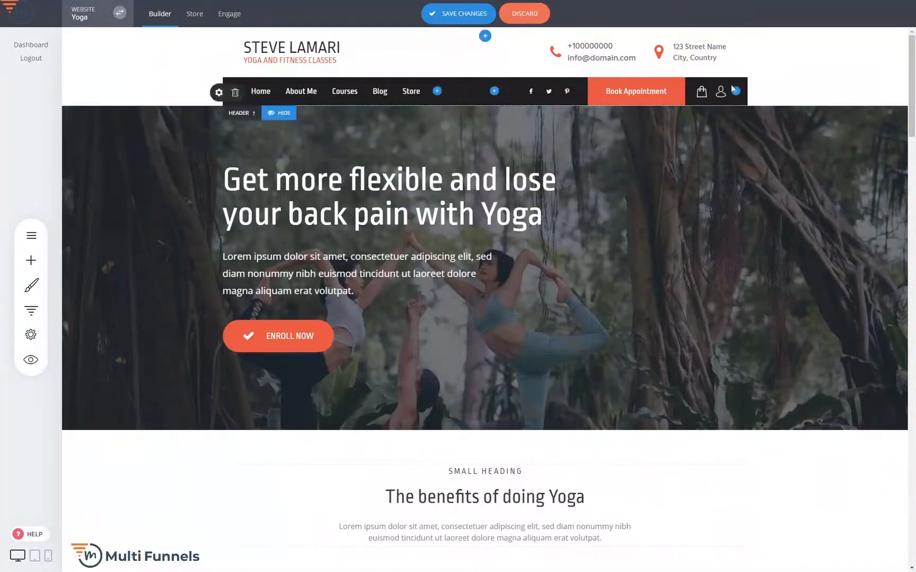
click(735, 91)
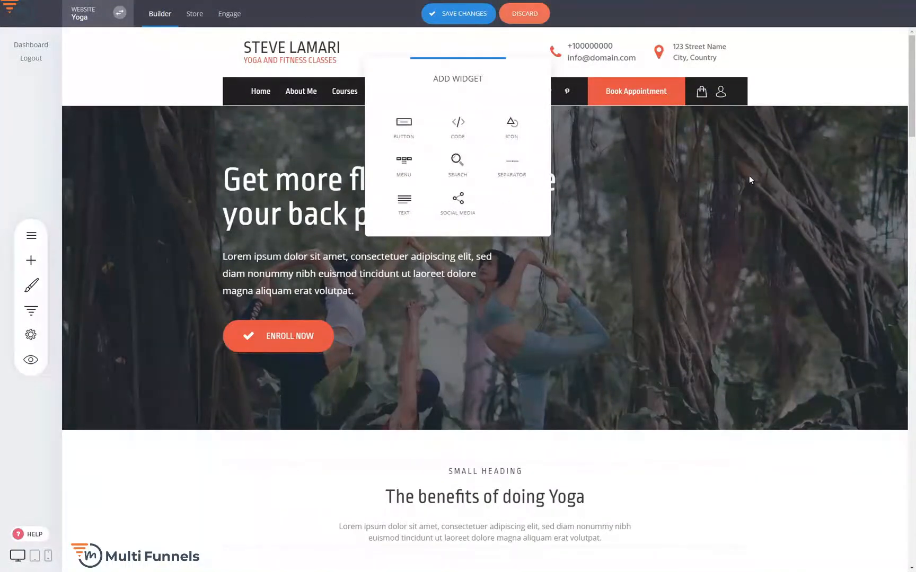
click(834, 171)
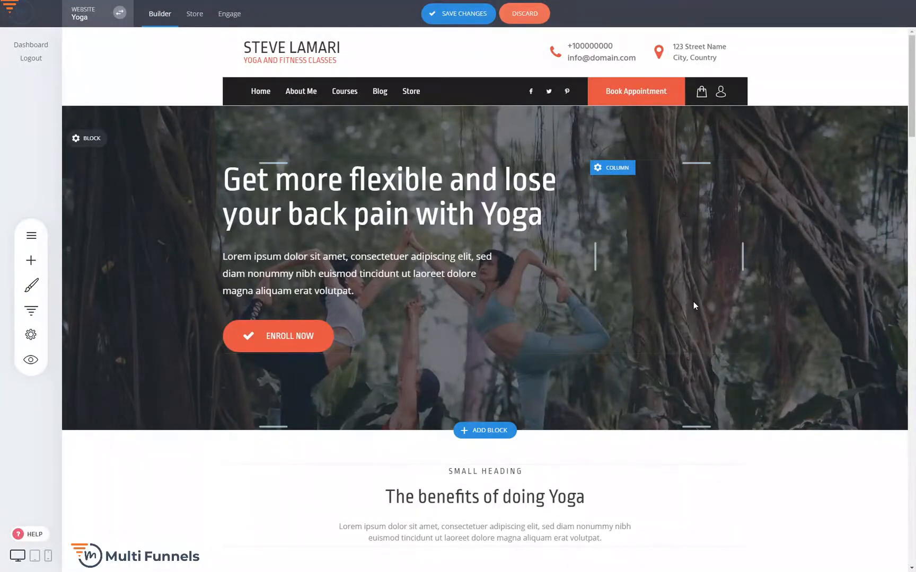
Step: Review the homepage sections from the hero down to Latest Articles and return to the page header
scroll(693, 302, down, 3)
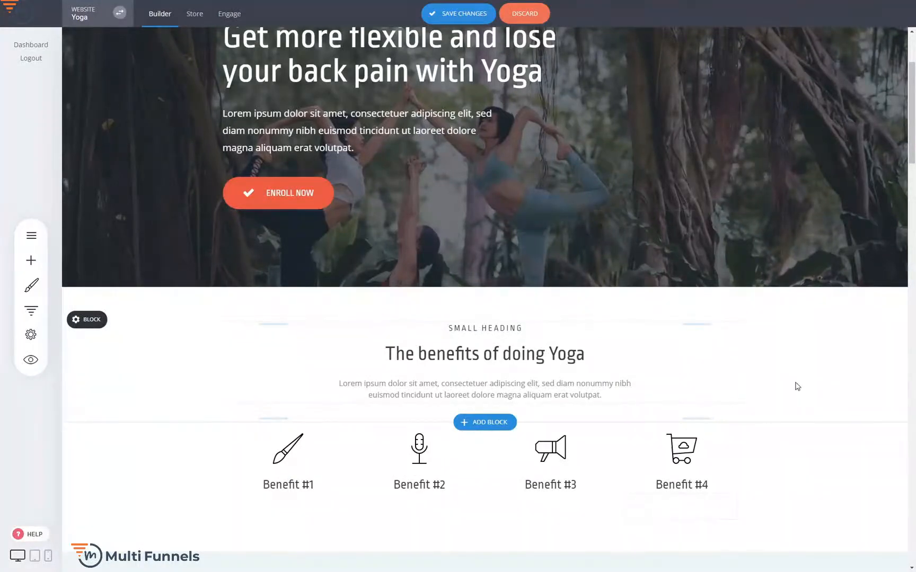
mouse_move(472, 289)
scroll(789, 371, down, 2)
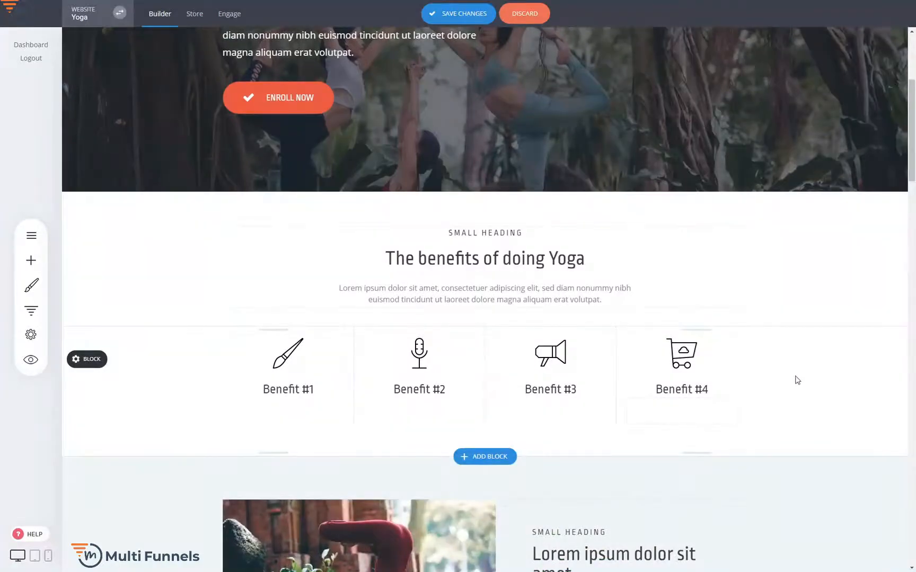
scroll(795, 380, up, 5)
scroll(796, 380, down, 6)
drag(914, 159, 915, 368)
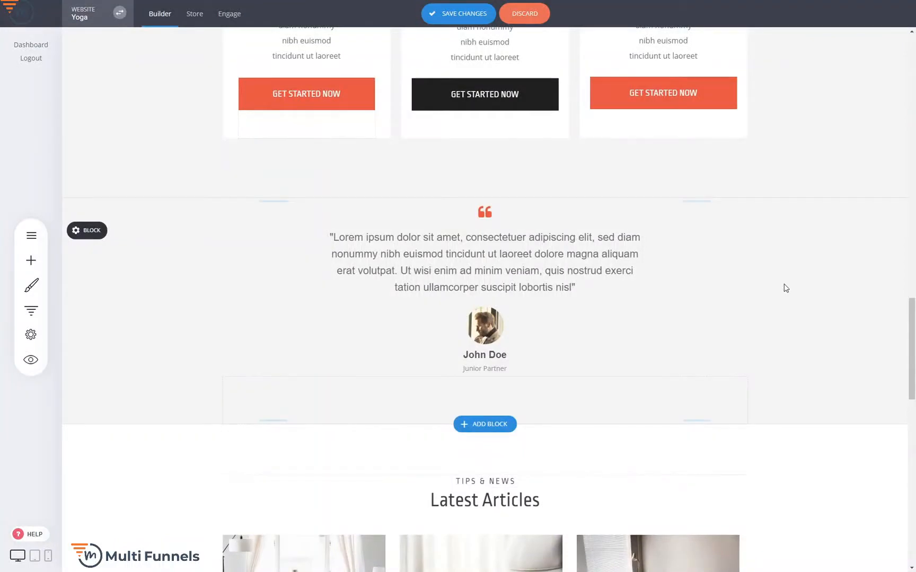
scroll(785, 288, down, 3)
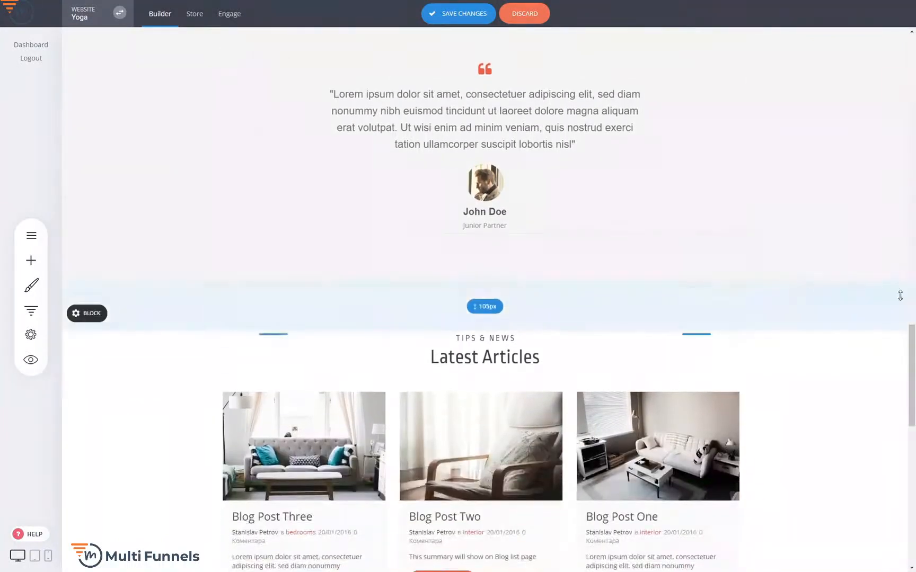
drag(913, 350, 913, 270)
drag(913, 329, 914, 114)
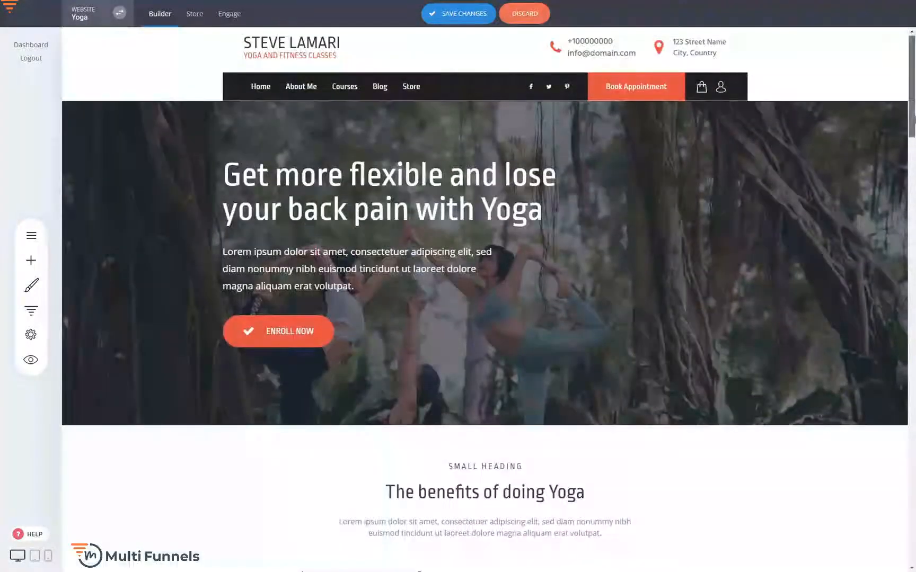